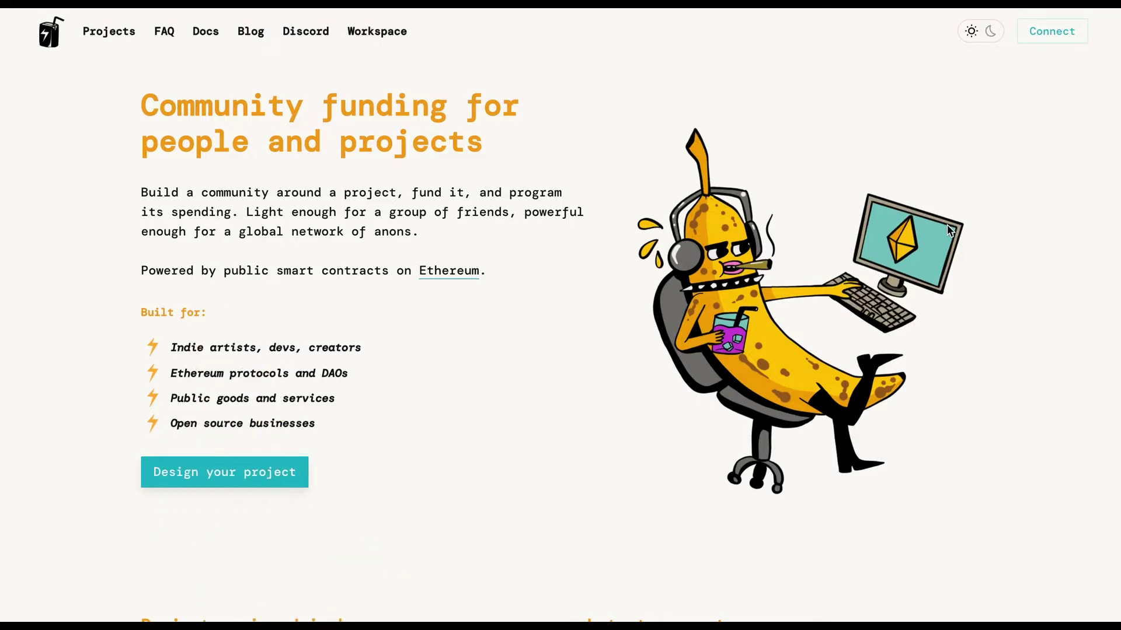
- Connect the MetaMask wallet to Juicebox and begin designing a new project
left_click(1046, 36)
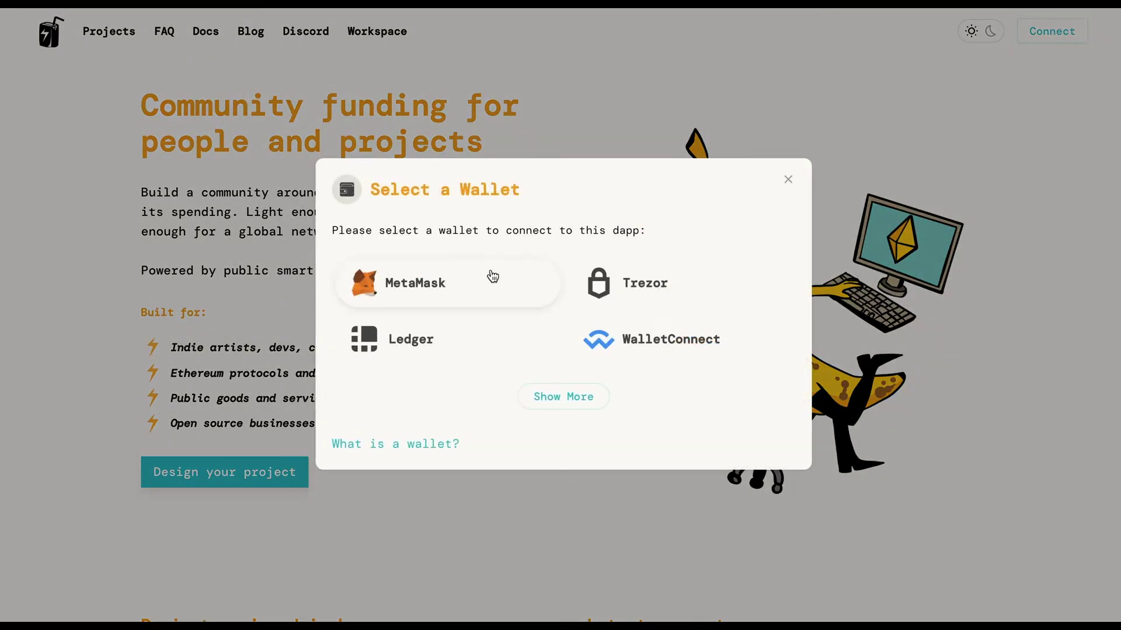
left_click(408, 294)
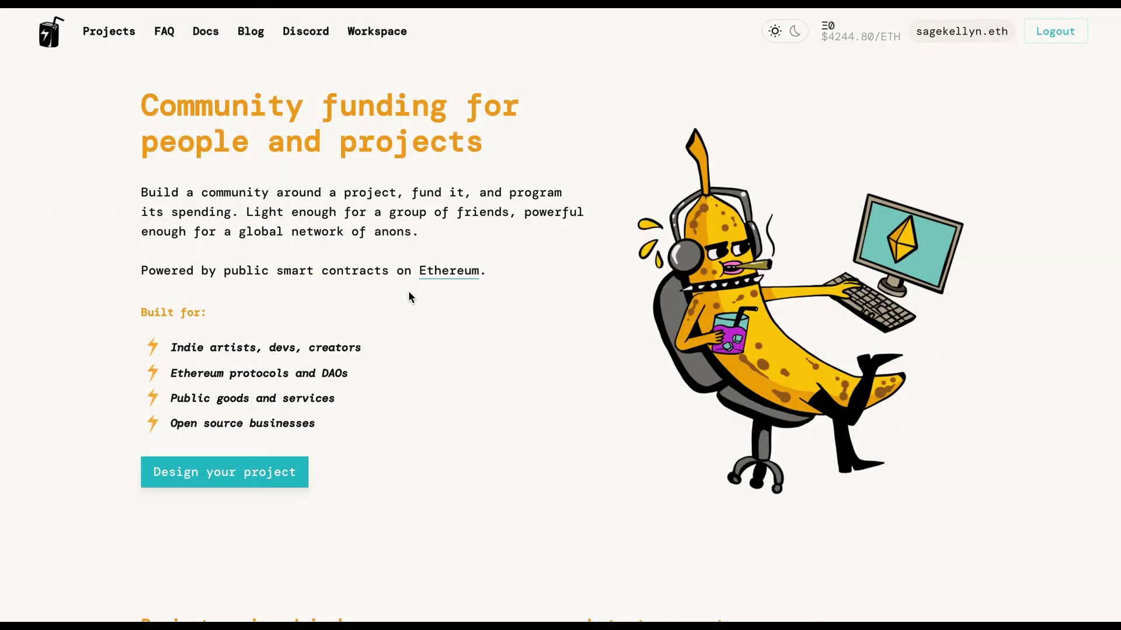
left_click(272, 472)
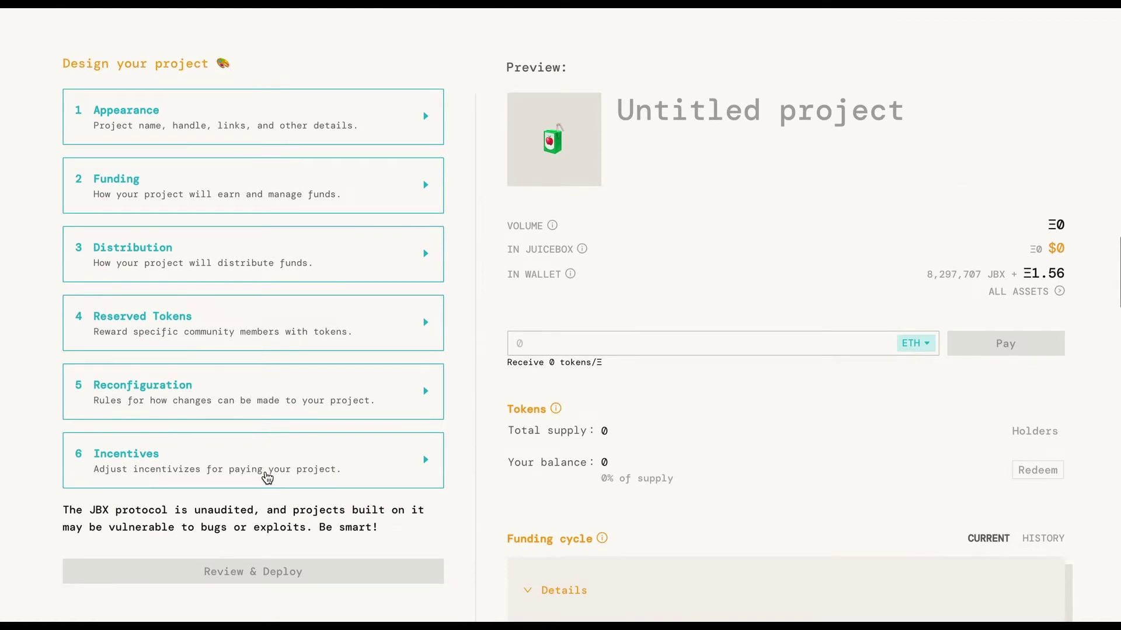
- Enter the project name Wagmi_Studios, description 'We make cool animations', website wagmistudios.xyz and Twitter wagmistudios
left_click(213, 127)
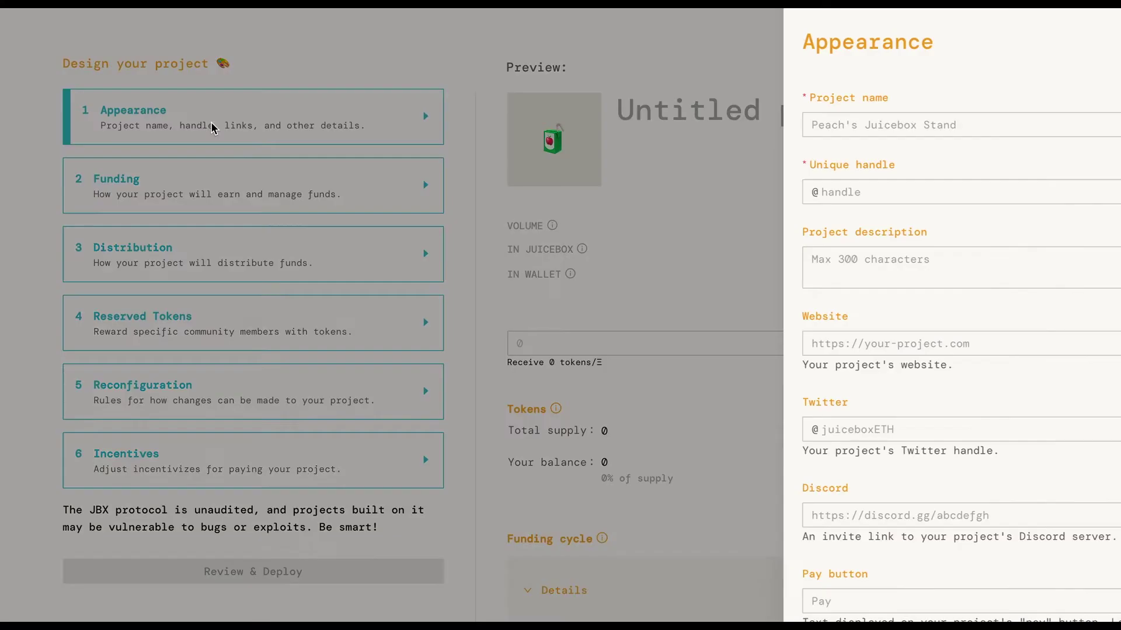
left_click(775, 119)
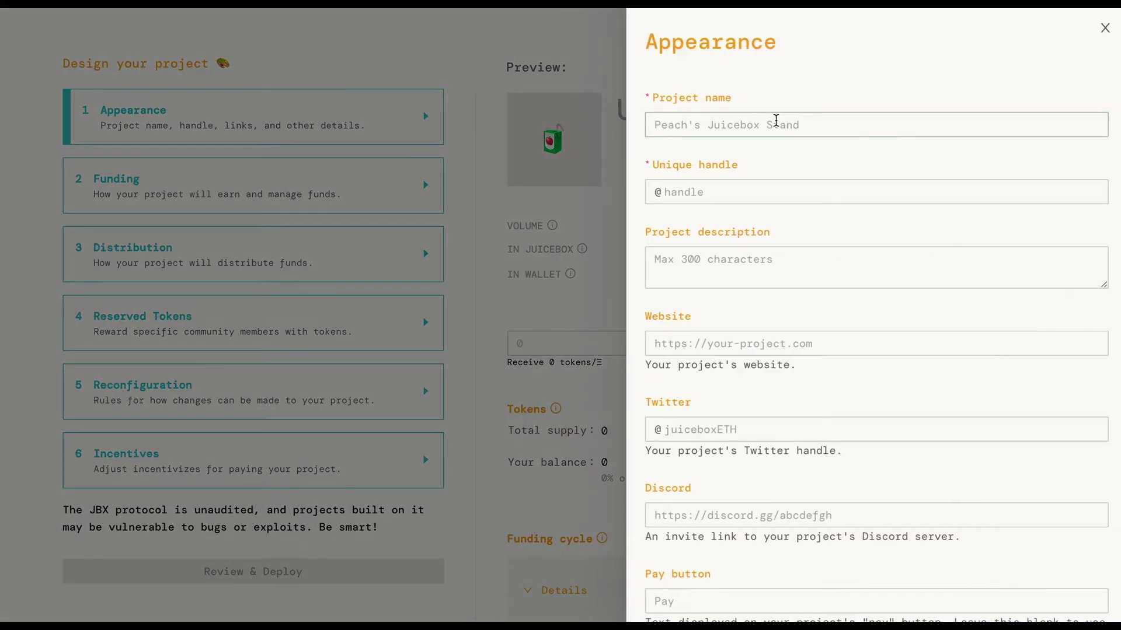
type("Wagmi")
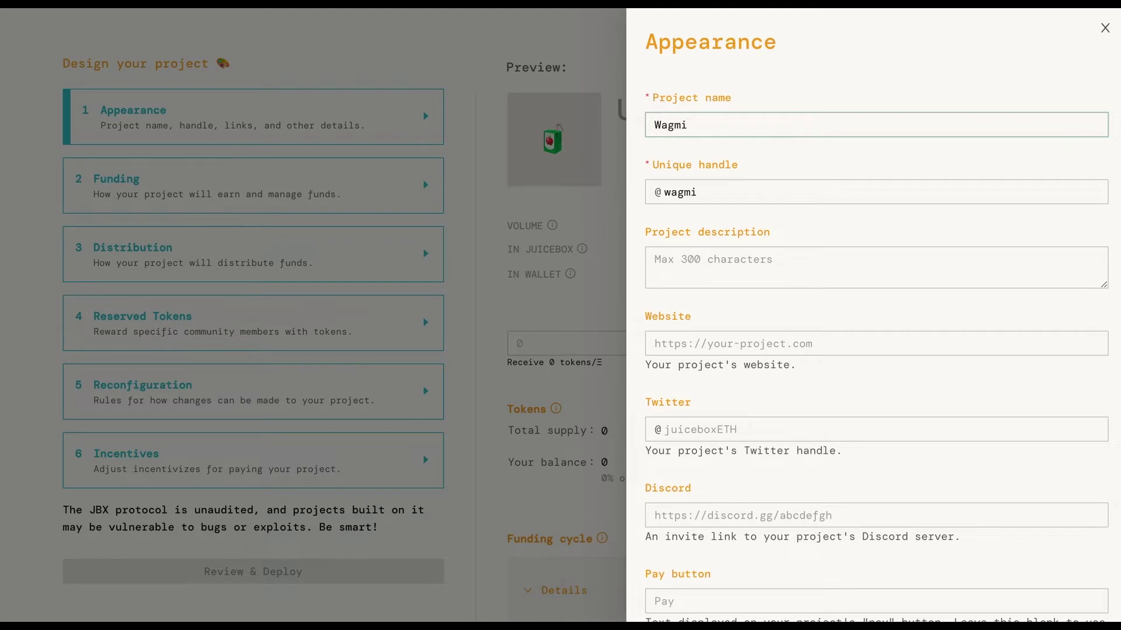
type("_Studios")
left_click(768, 265)
type("We mak")
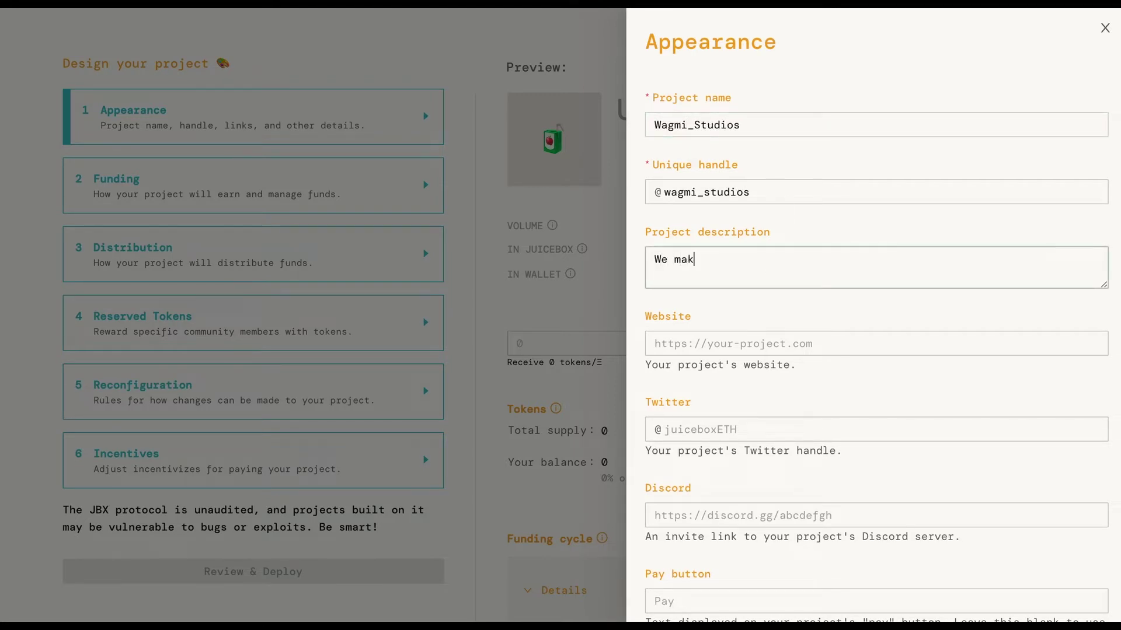
type("e cool animations!")
left_click(766, 343)
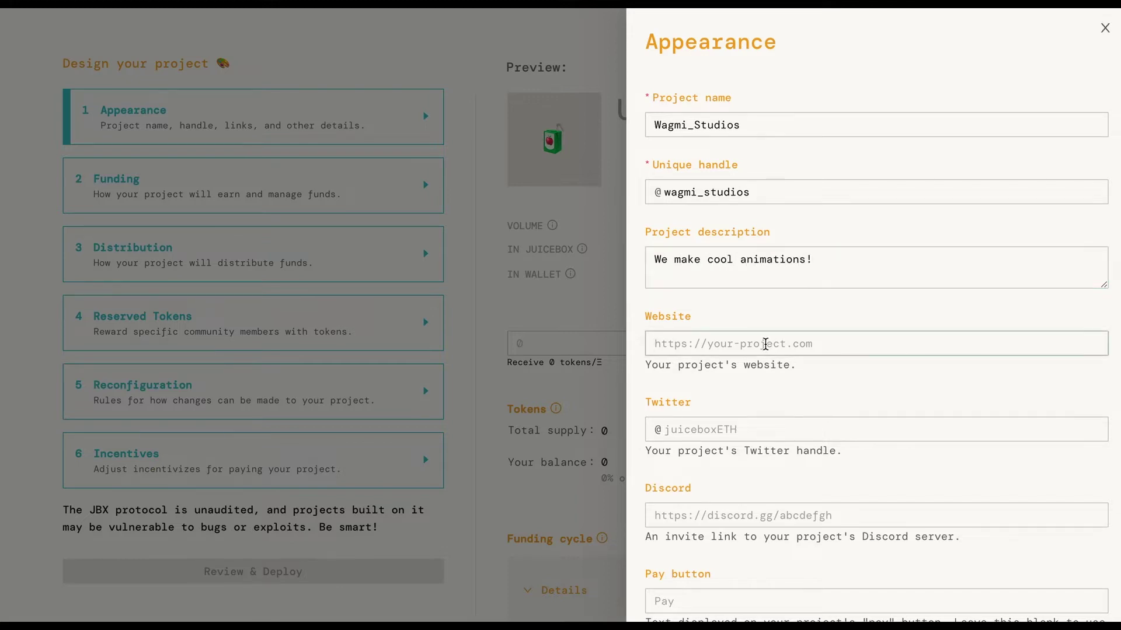
type("wagmistudios.xyz")
left_click(738, 434)
type("wagm")
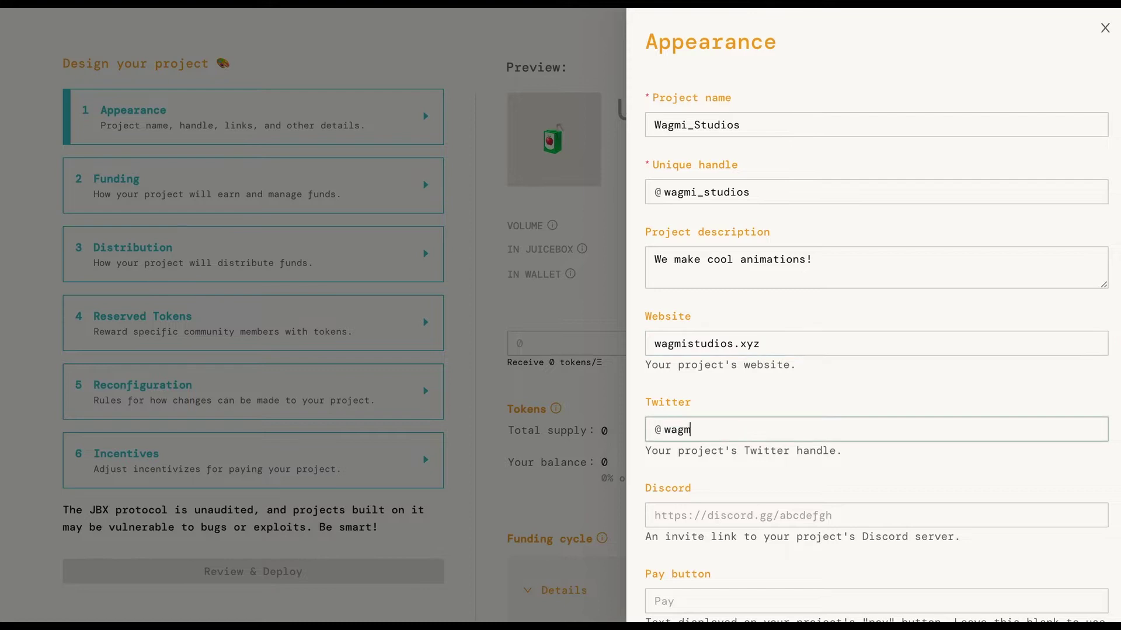
type("istudios")
- Set the pay button text to 'Pay!' and the disclosure to 'Pay disclosure text goes here'
scroll(756, 477, "down", 3)
left_click(759, 427)
type("Pay!")
left_click(683, 535)
type("Pay disclosure text goes here")
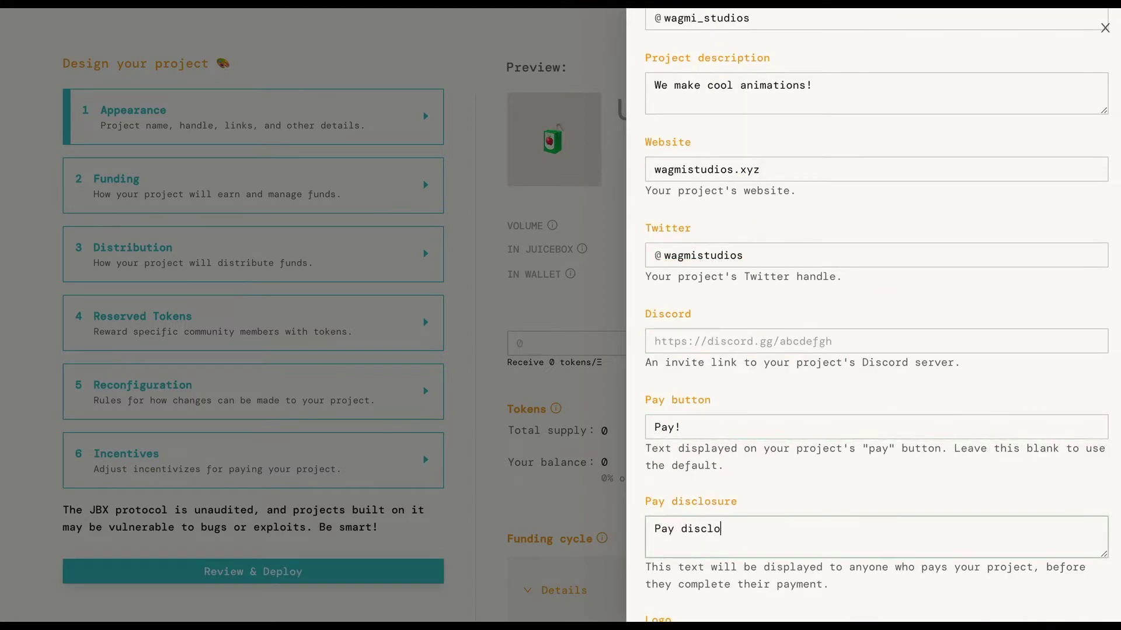
- Upload WAGMILogo.png as the project logo and save the appearance
scroll(699, 562, "down", 2)
left_click(693, 529)
scroll(600, 400, "down", 5)
left_click(513, 350)
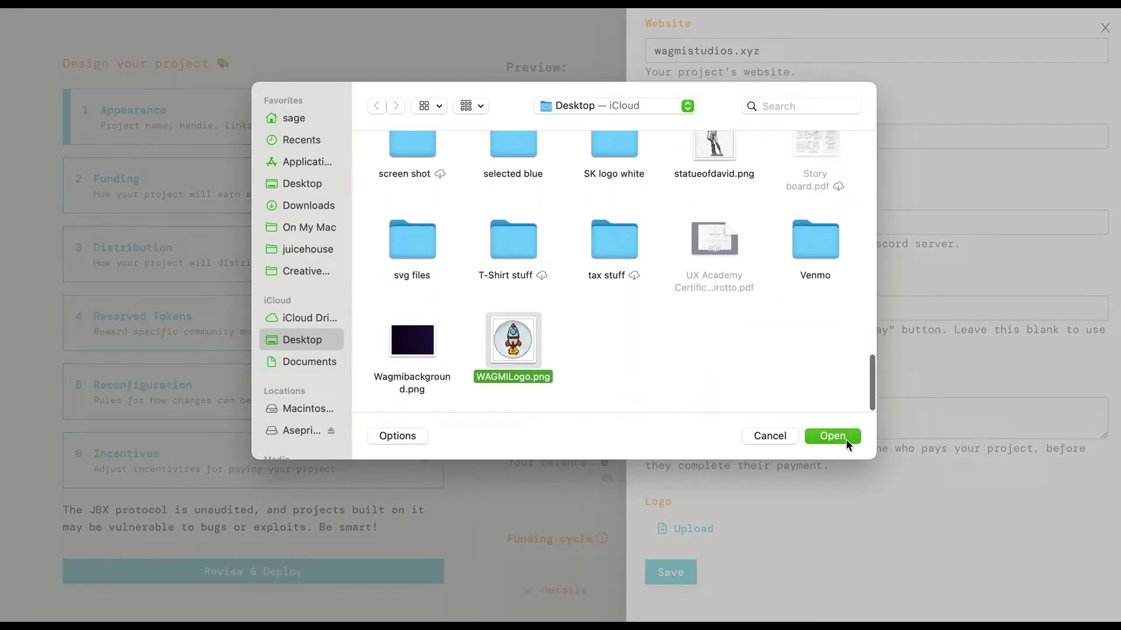
left_click(839, 443)
scroll(674, 578, "down", 1)
left_click(670, 573)
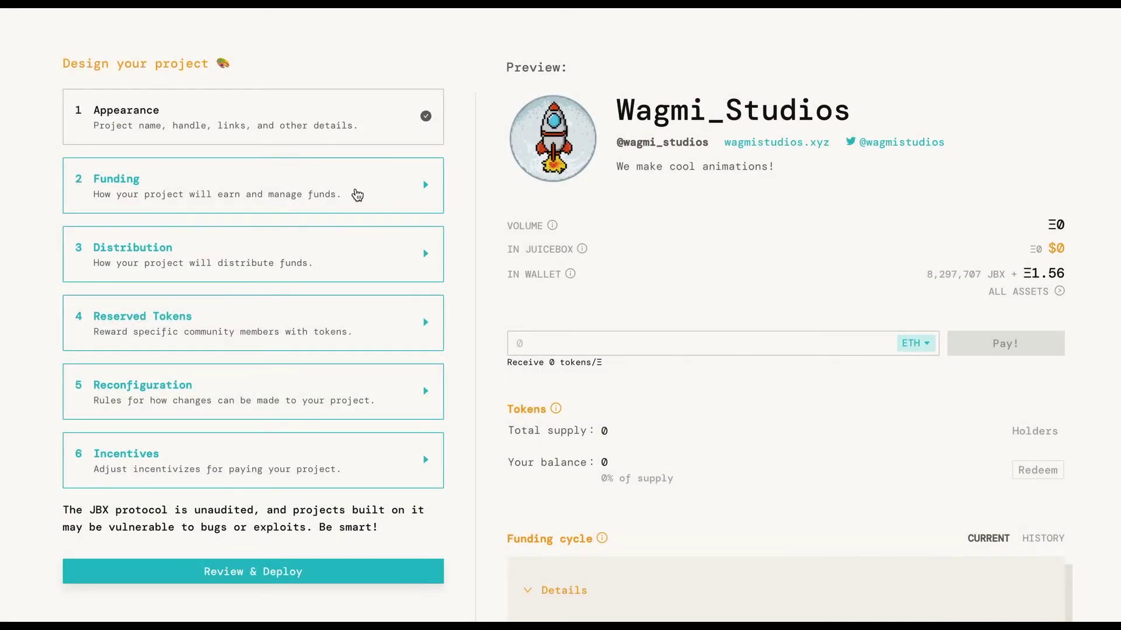
- In Funding, enable a 3,000 USD funding target and a fixed funding cycle duration
left_click(325, 192)
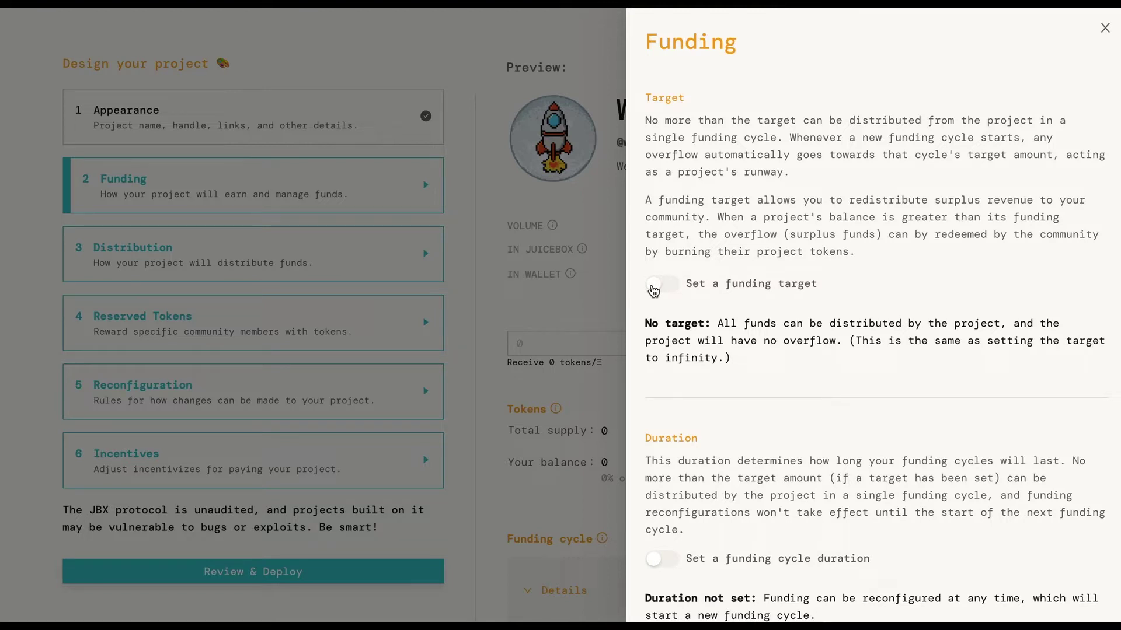
left_click(653, 286)
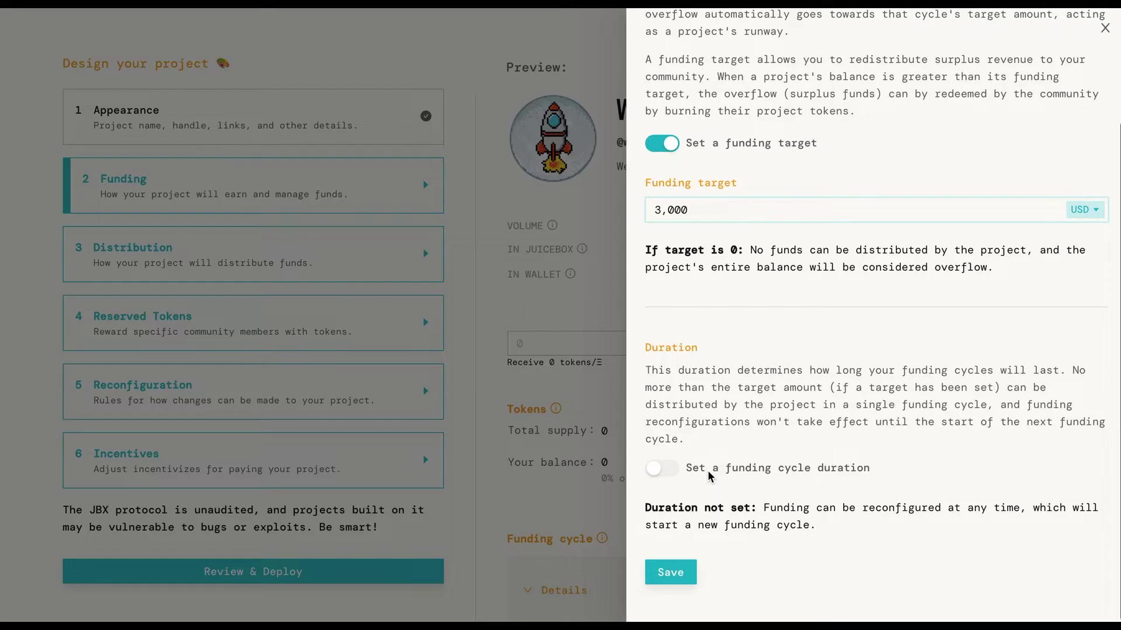
left_click(655, 473)
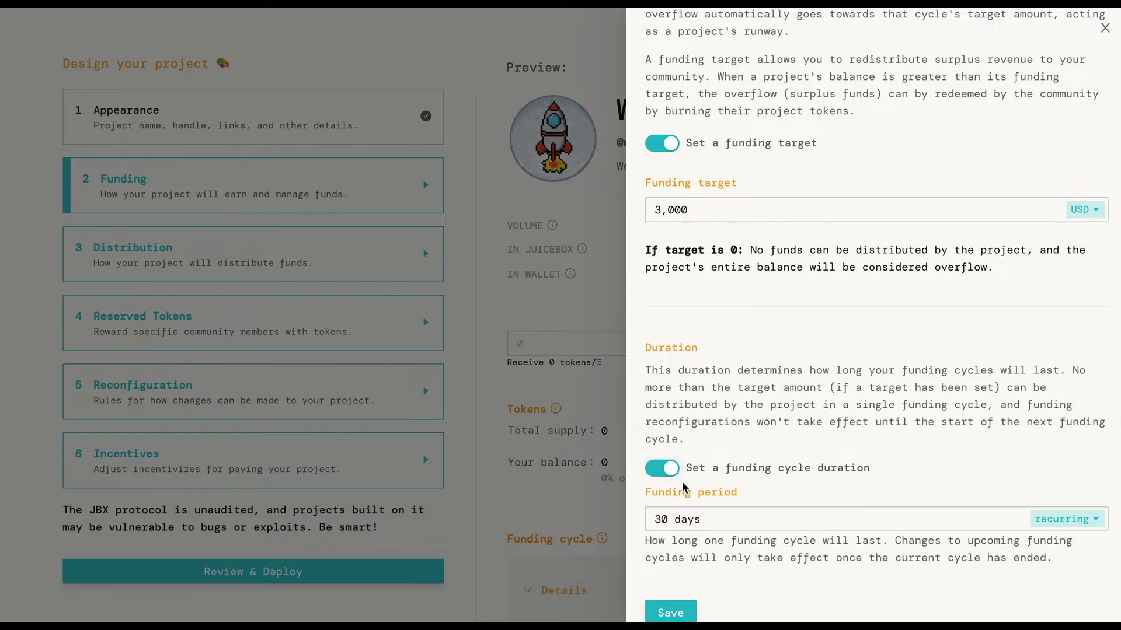
- Change the funding period from 30 to 14 days and save the funding settings
scroll(710, 499, "down", 1)
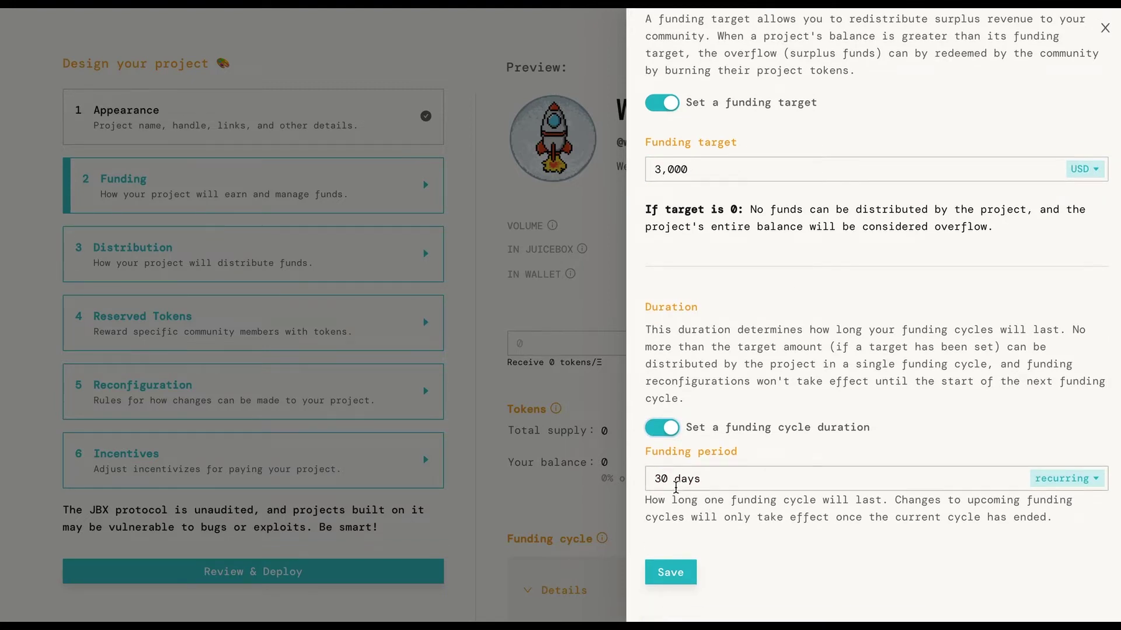
double_click(660, 478)
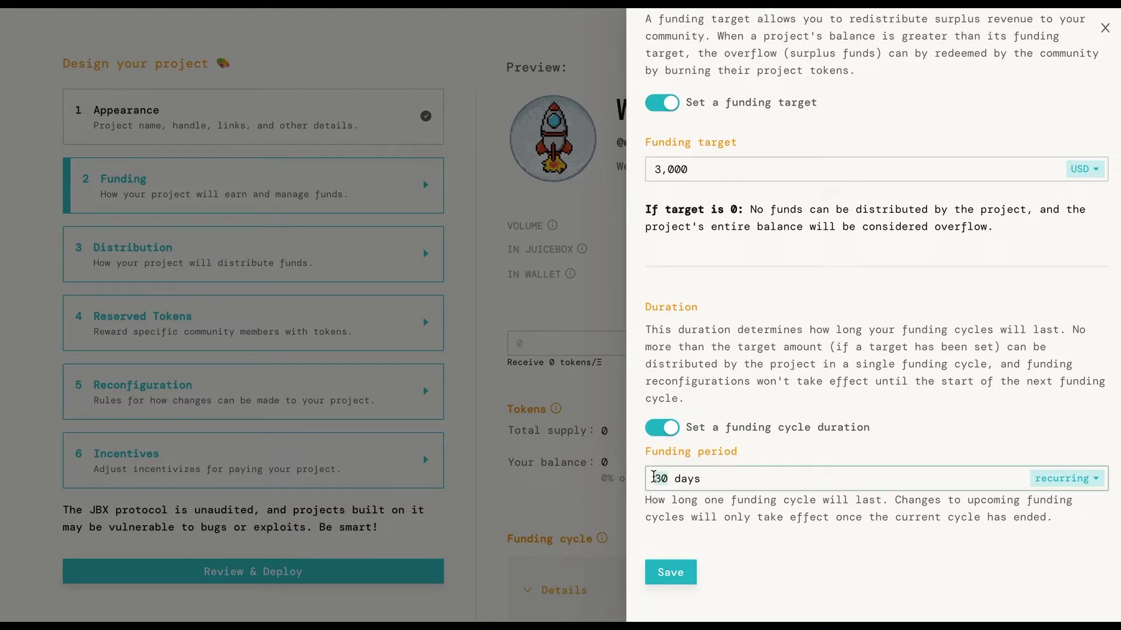
type("14")
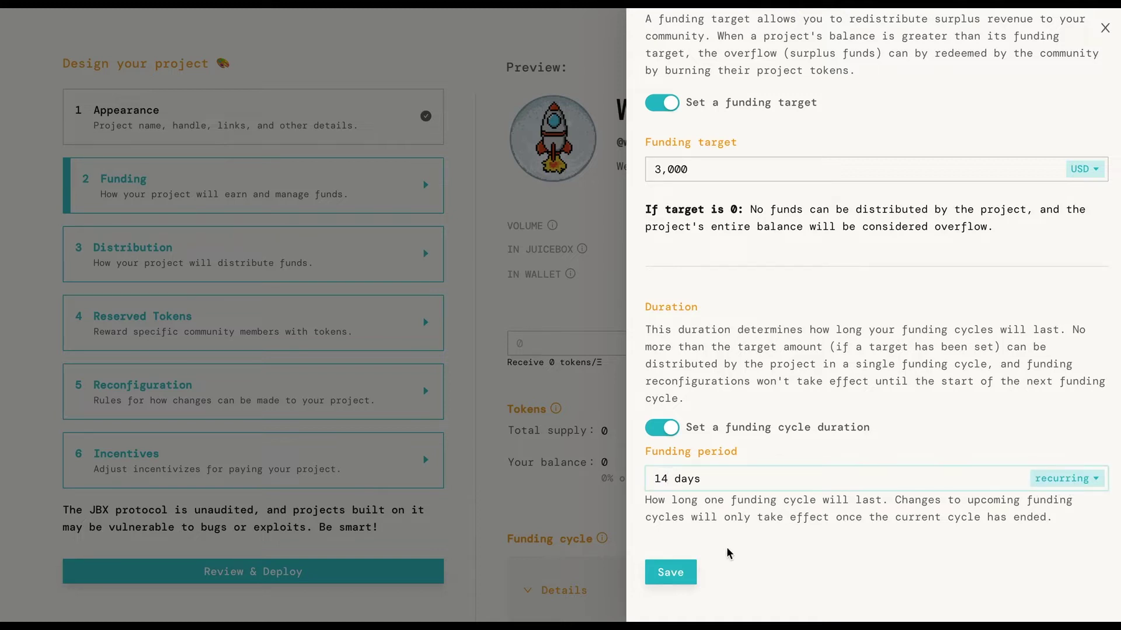
left_click(673, 579)
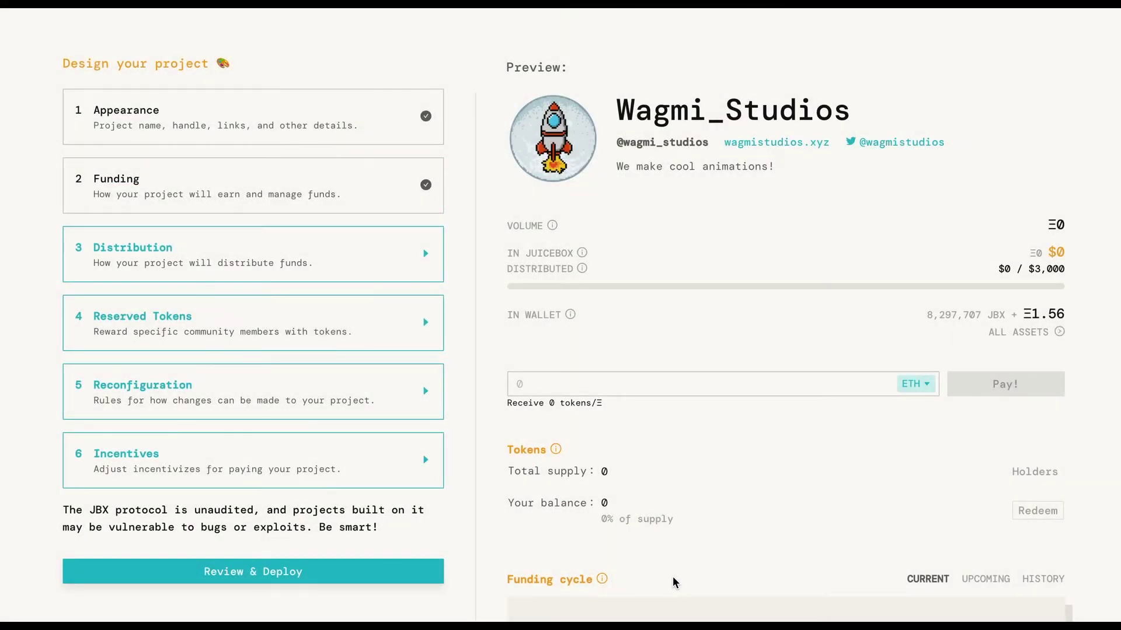
- Add a 50% payout to the owner's ENS wallet address
left_click(295, 266)
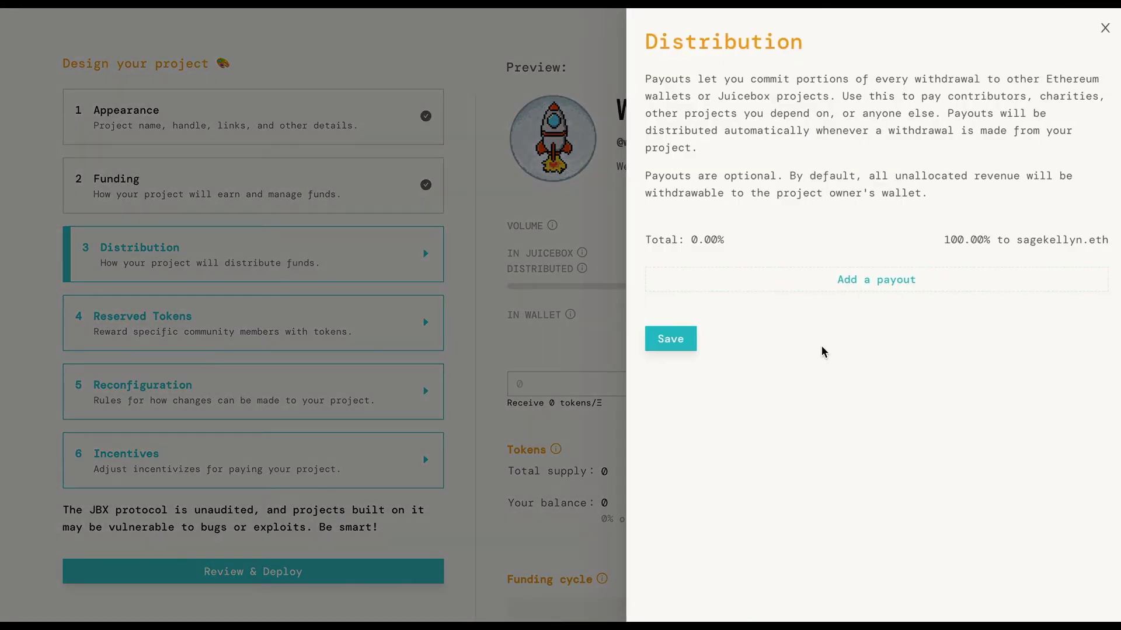
left_click(877, 282)
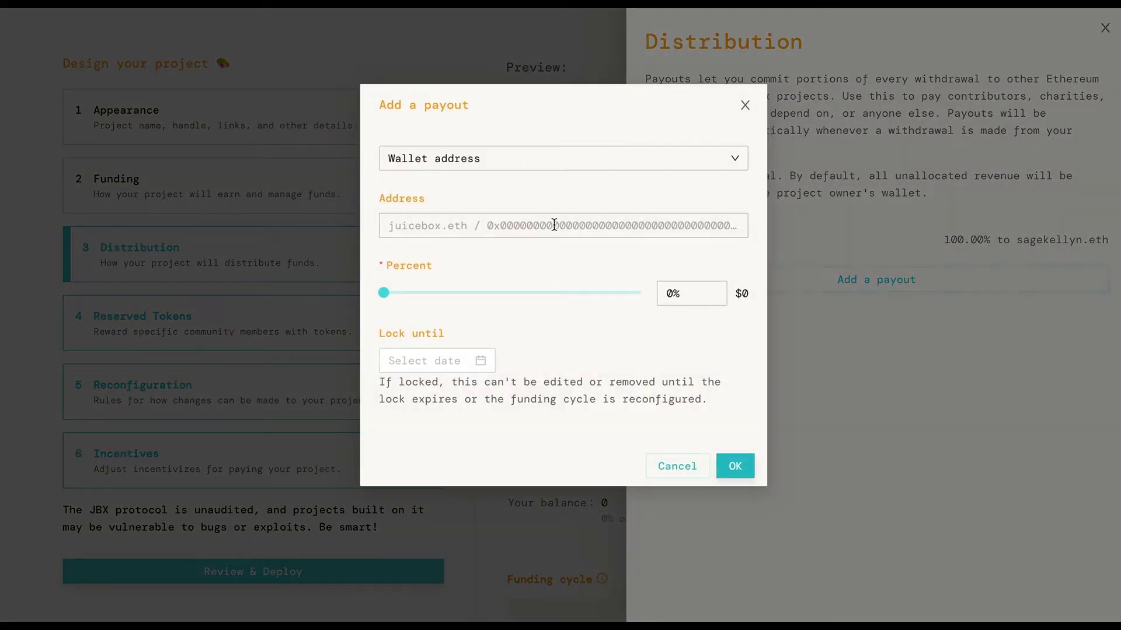
left_click(471, 231)
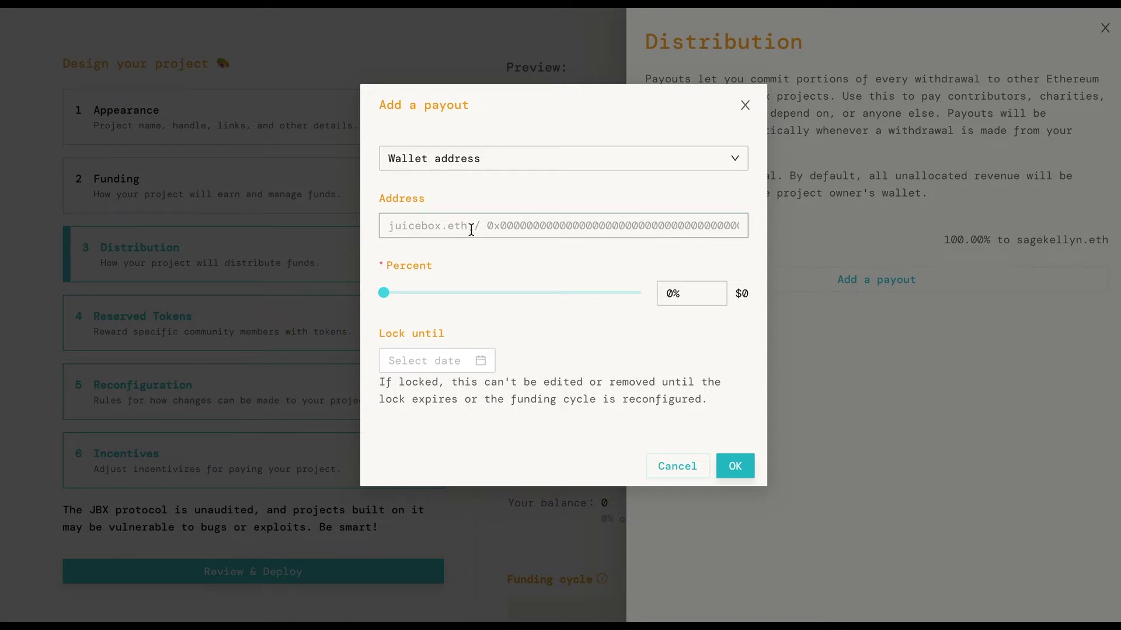
type("sagekelly")
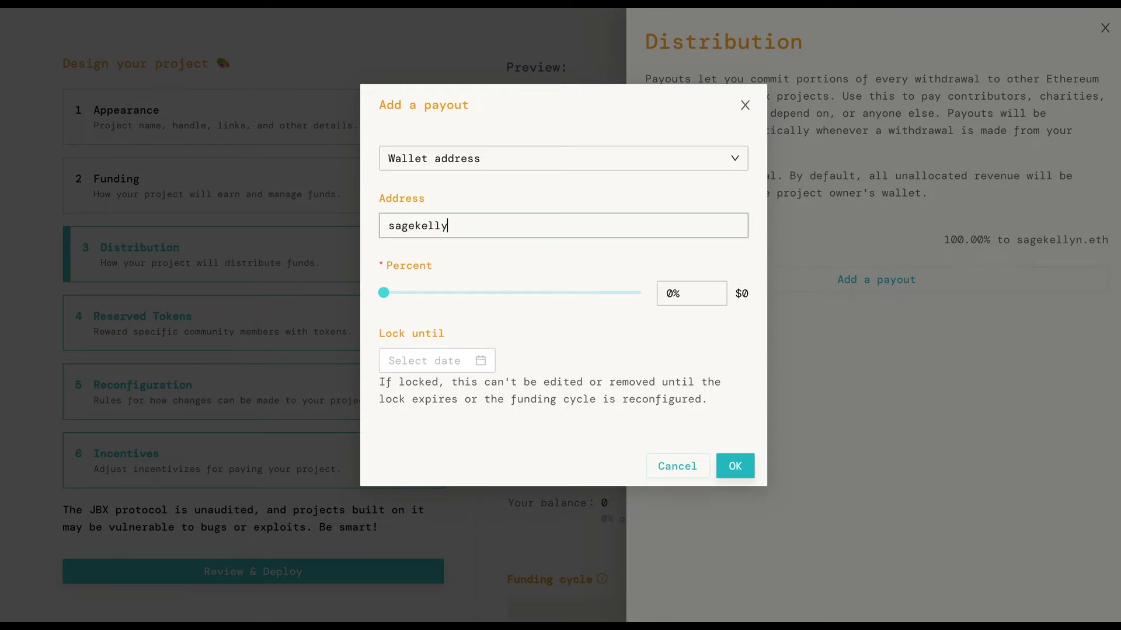
type("n.eth")
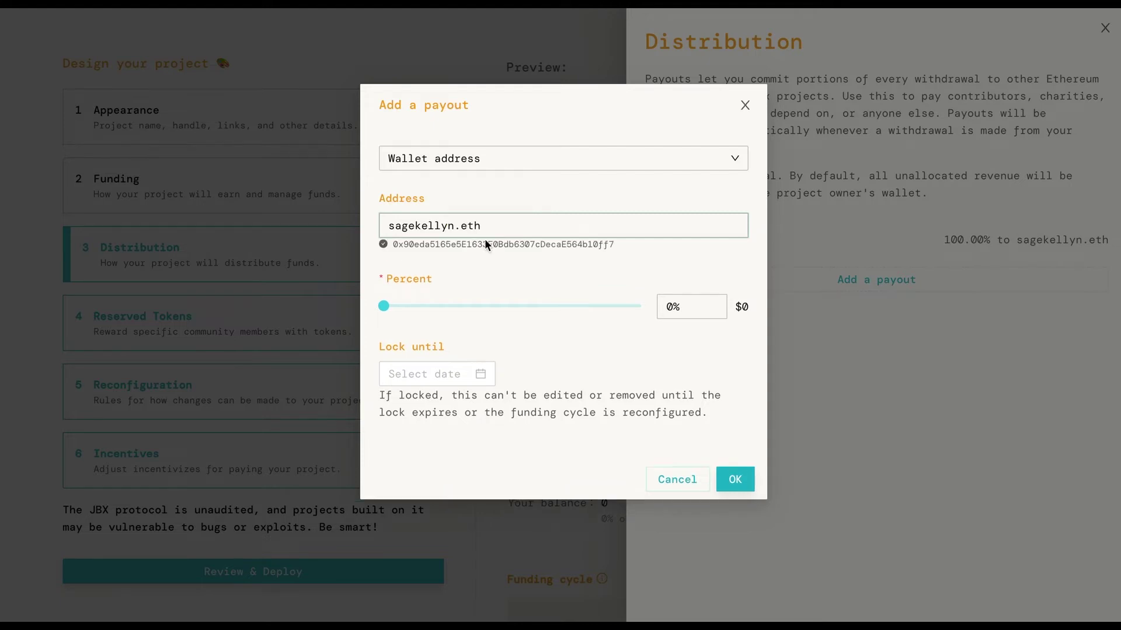
left_click(672, 309)
type("50")
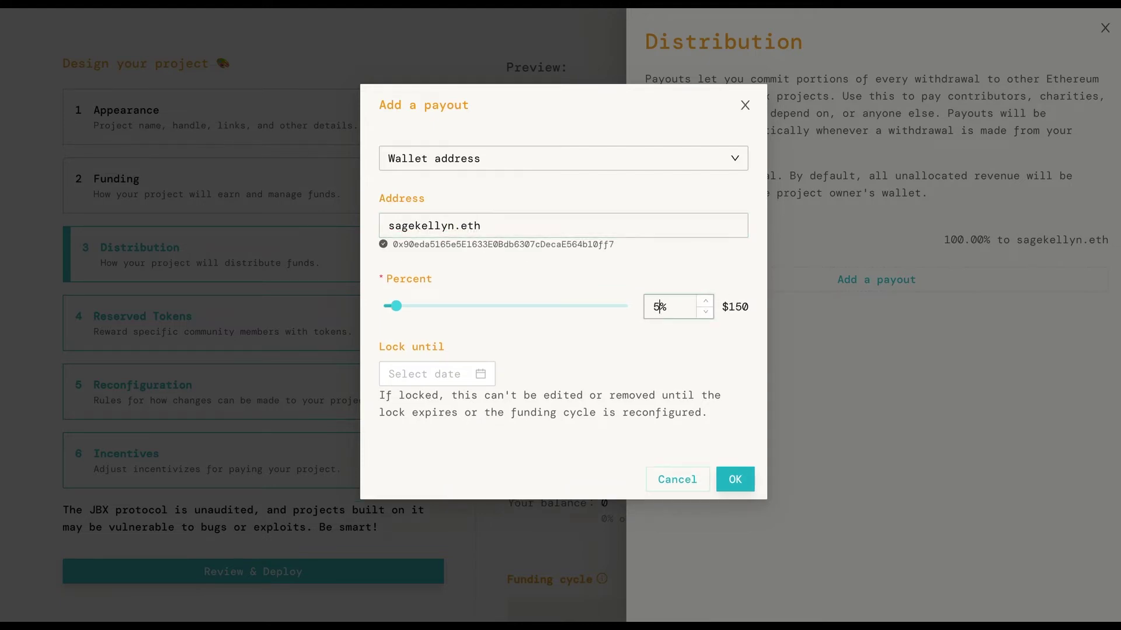
left_click(735, 481)
- Add a second 50% payout to wagmi-studios.eth and save the distribution
left_click(862, 357)
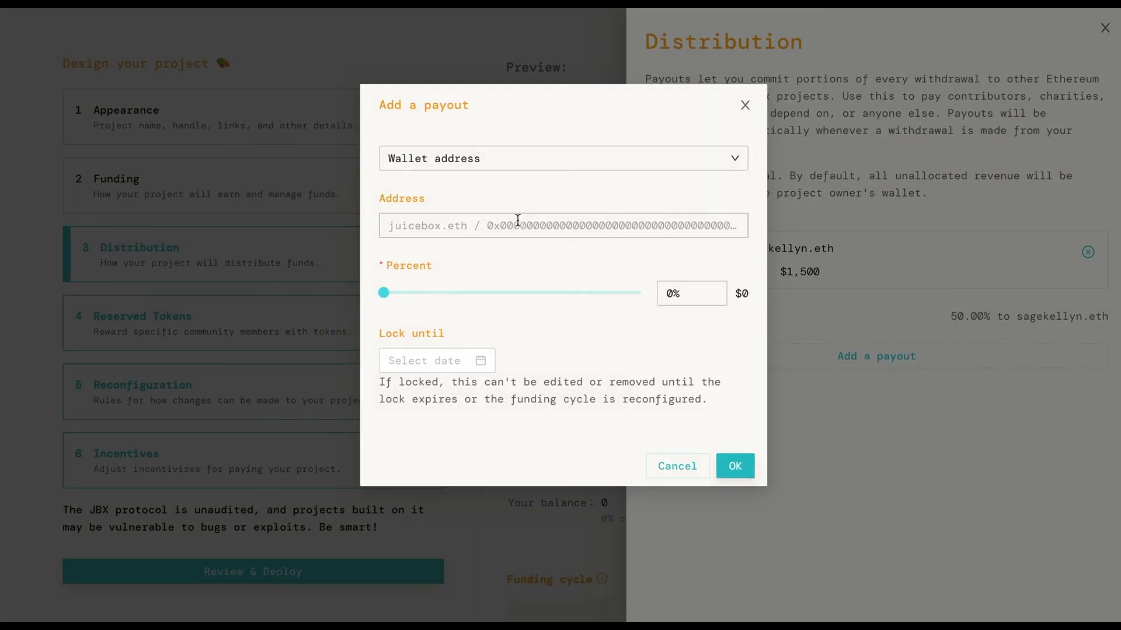
left_click(516, 224)
type("wagmi-studios.eth")
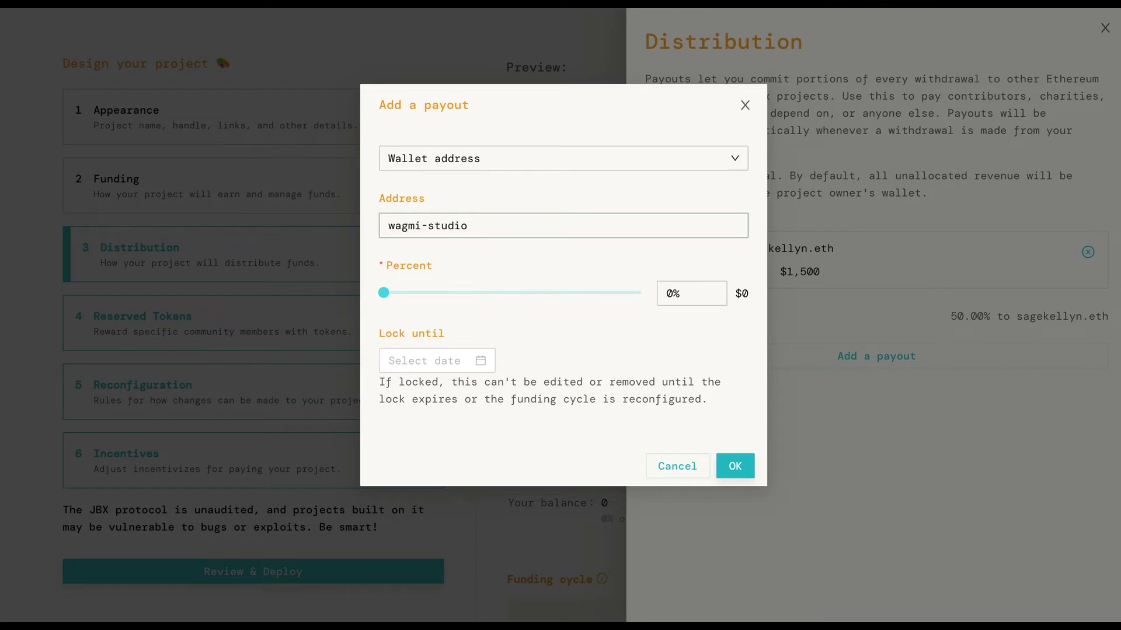
left_click(668, 306)
type("50")
left_click(735, 479)
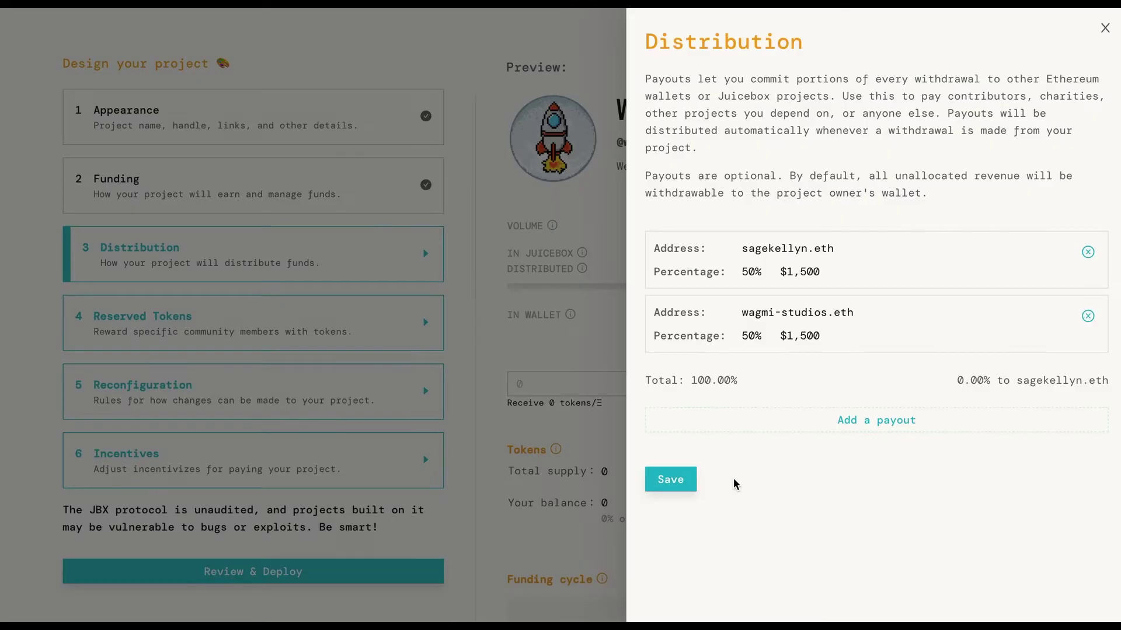
left_click(671, 480)
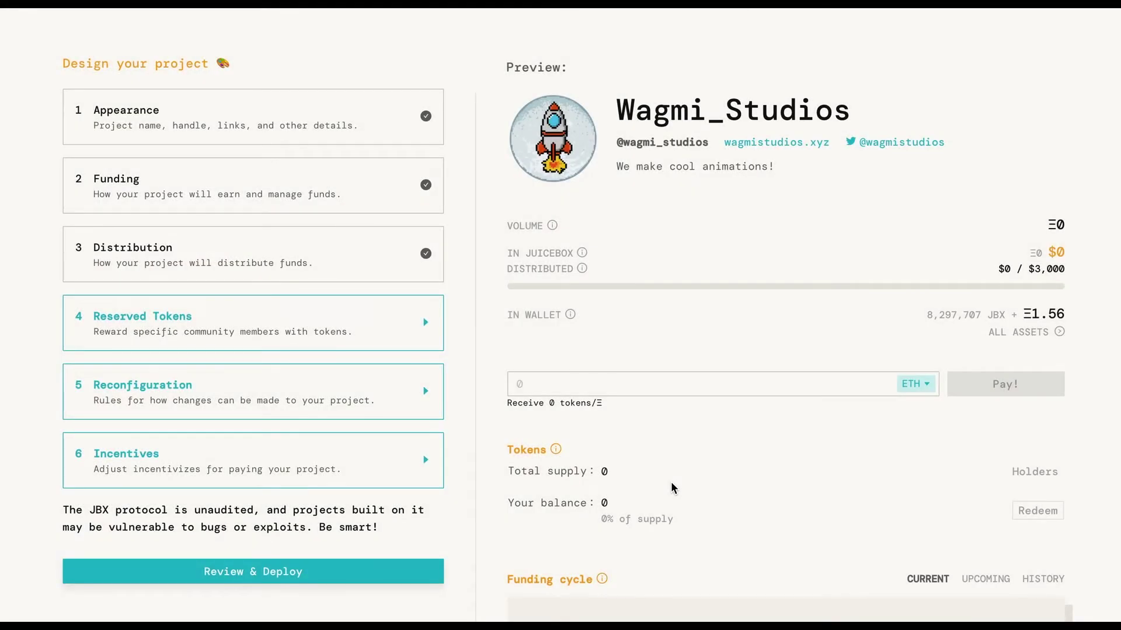
- Set the reserved token rate to 10%
left_click(369, 330)
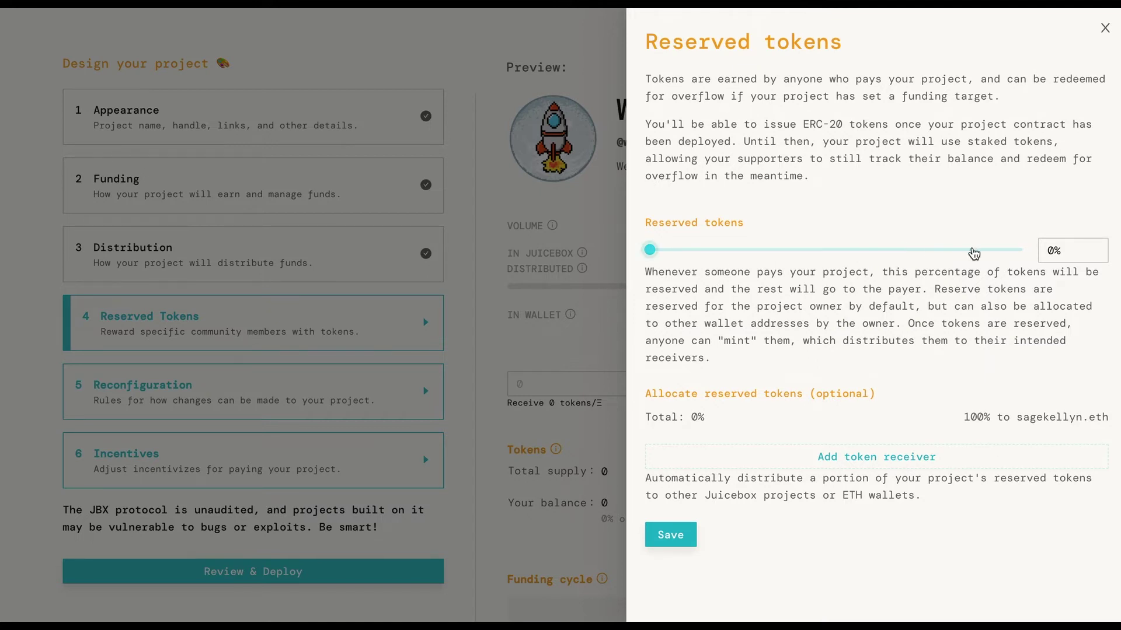
left_click(1053, 250)
type("1")
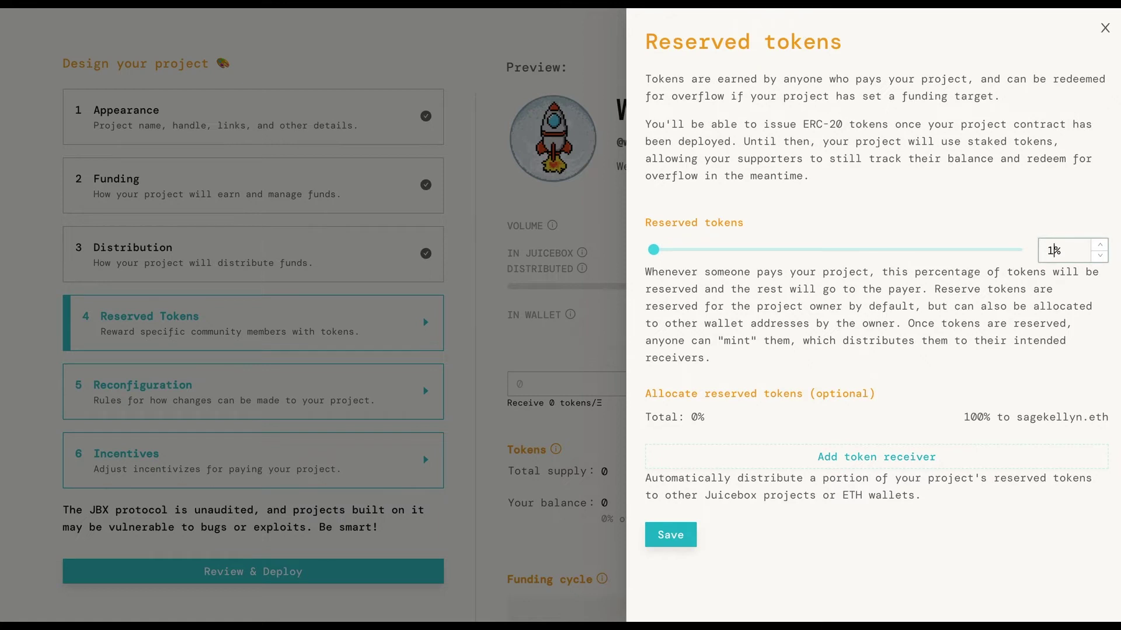
type("0")
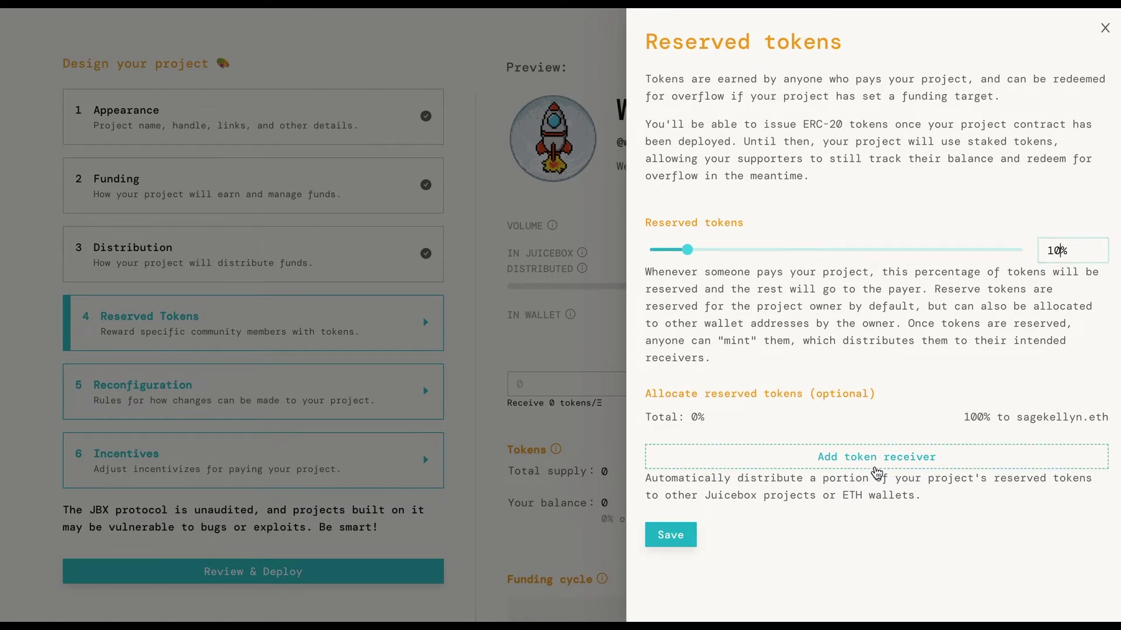
- Allocate 50% of reserved tokens to the owner's ENS wallet address
left_click(874, 460)
left_click(482, 181)
type("sagekelly")
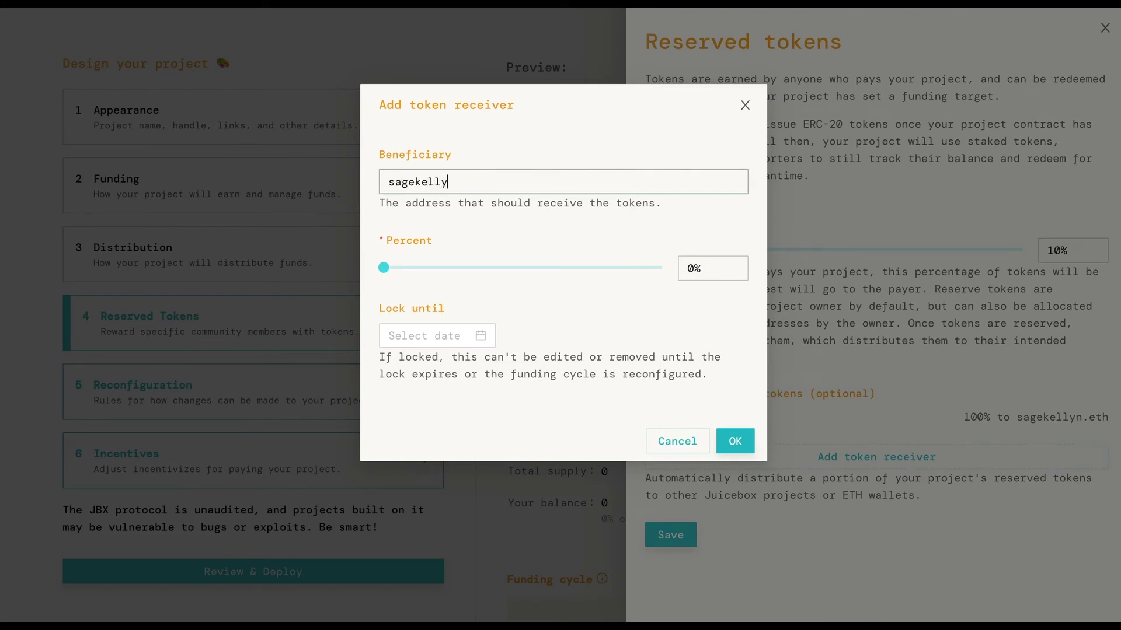
type("n.eth")
left_click(689, 283)
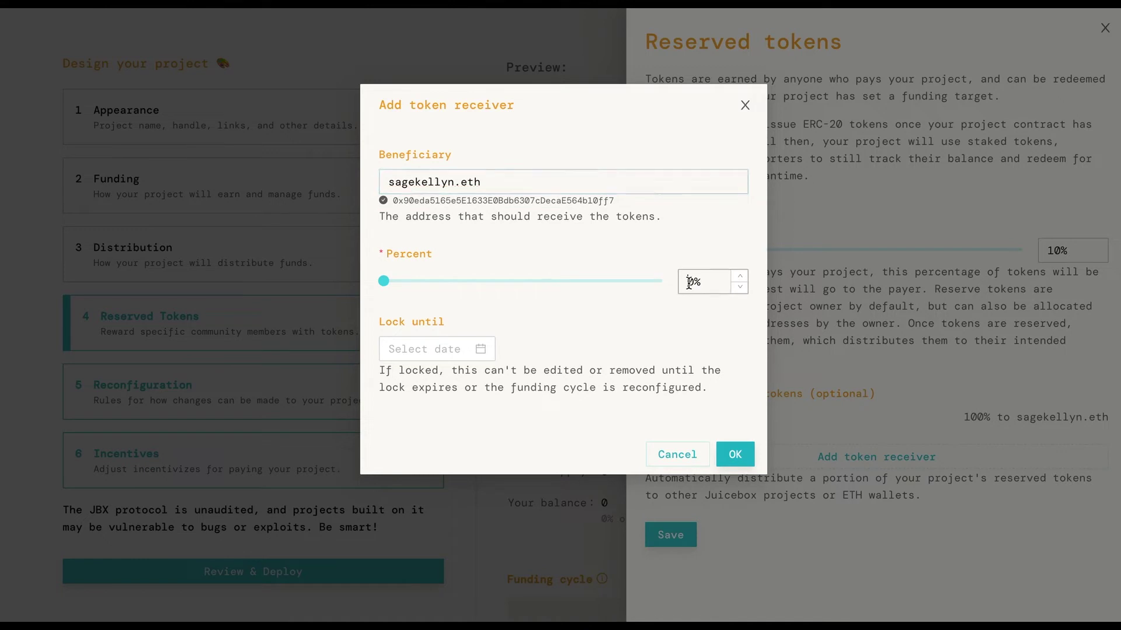
type("50")
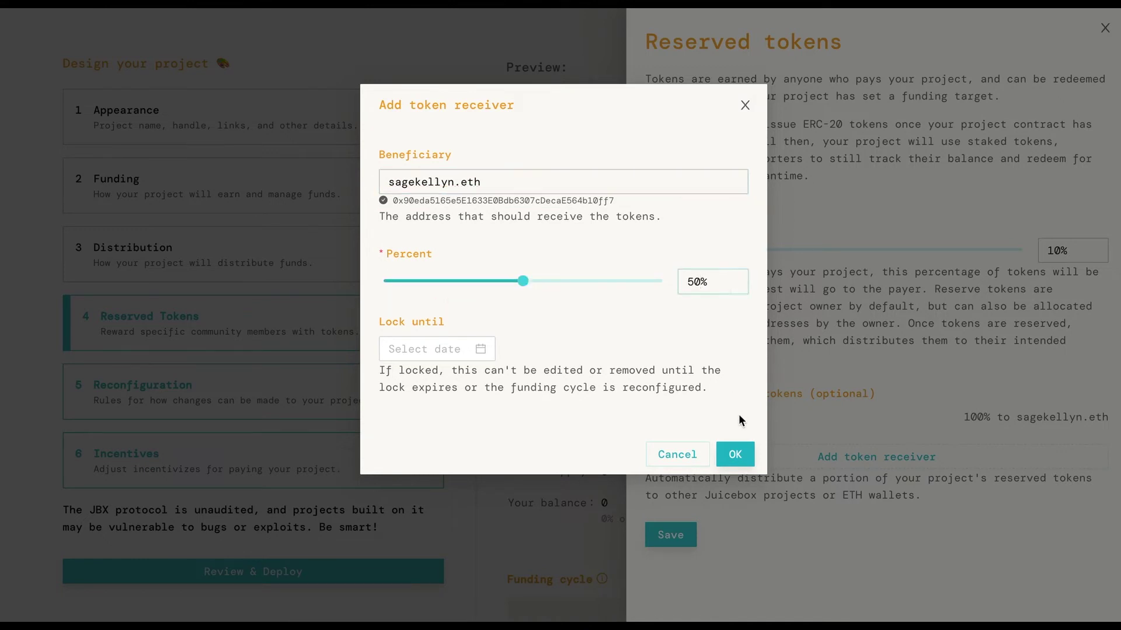
left_click(734, 454)
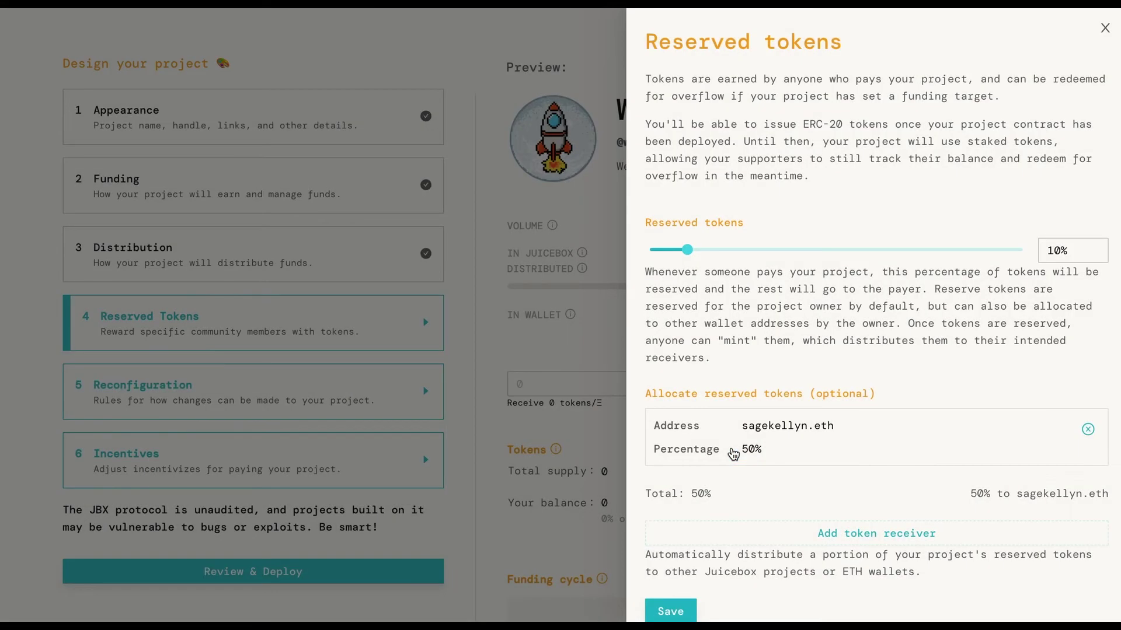
left_click(877, 532)
- Add wagmi-studios.eth as a 50% reserved token receiver and save the reserved token settings
left_click(458, 184)
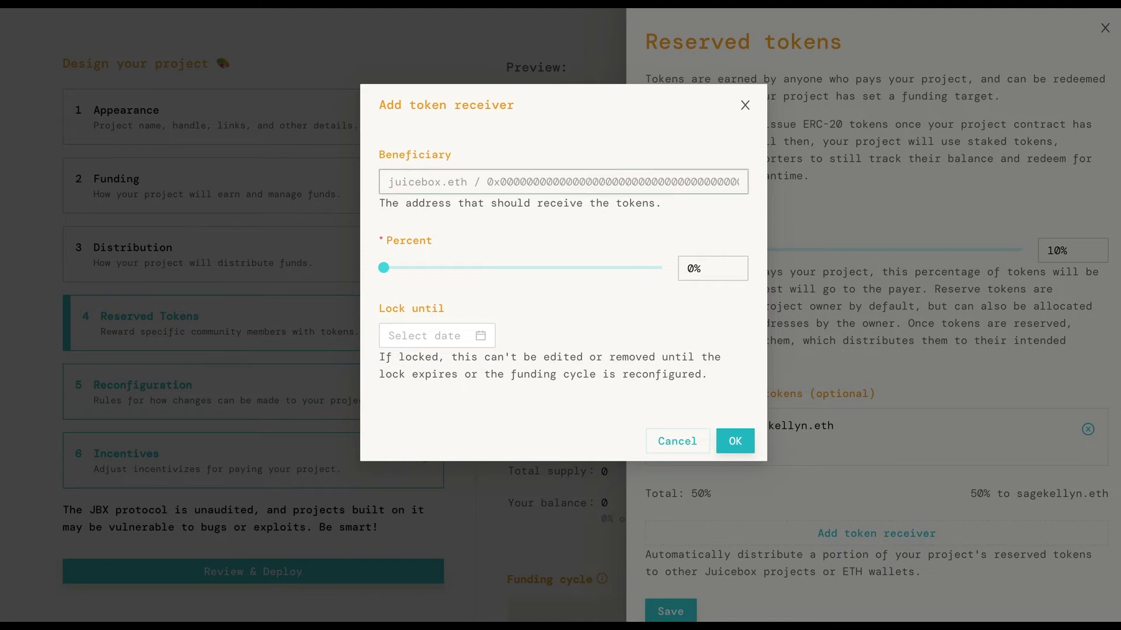
type("wagmi-stud")
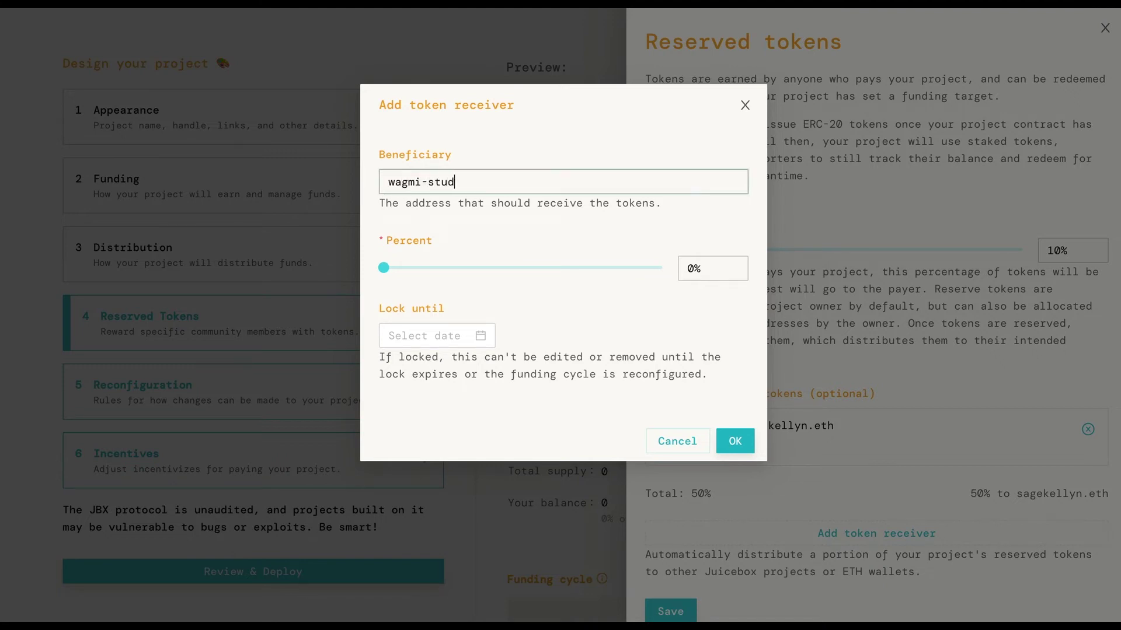
type("ios.eth")
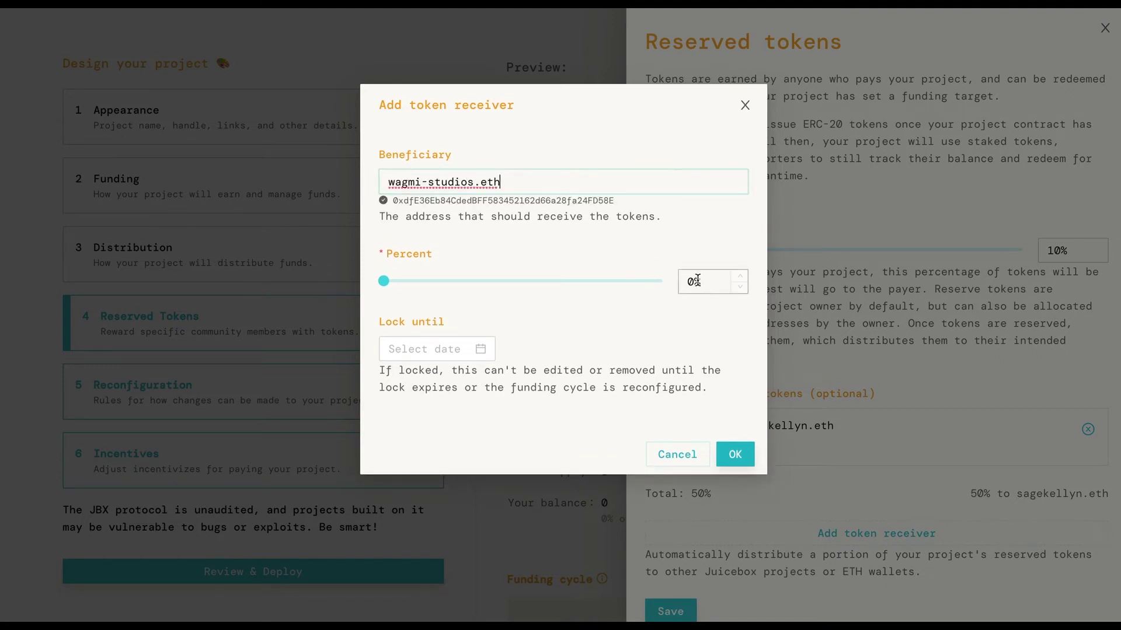
left_click(691, 283)
type("50")
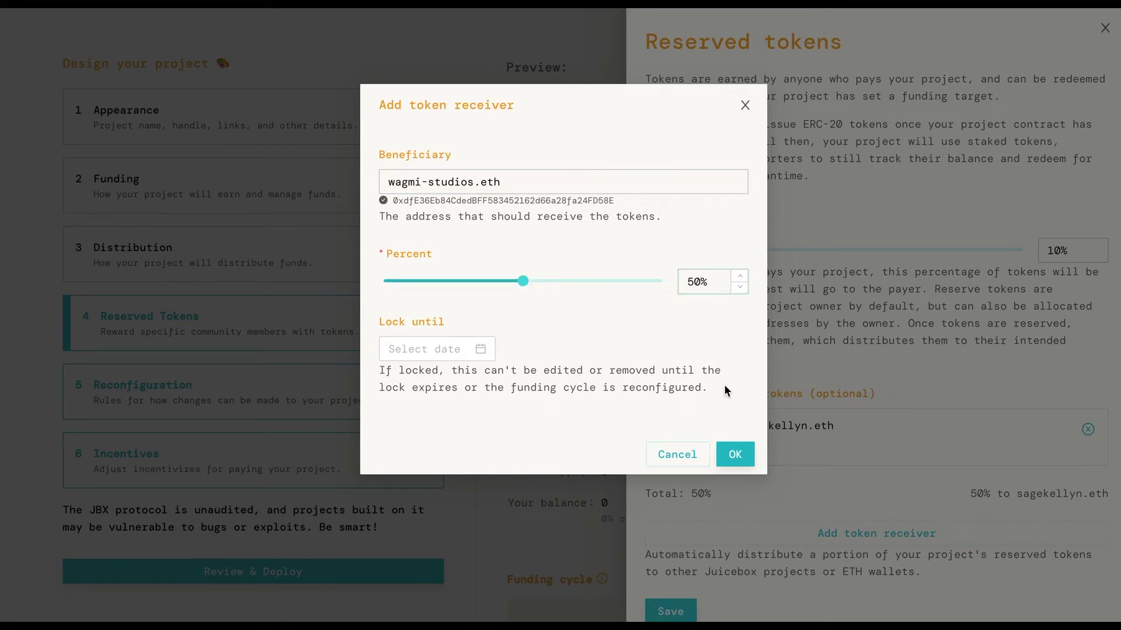
left_click(735, 454)
scroll(823, 463, "down", 2)
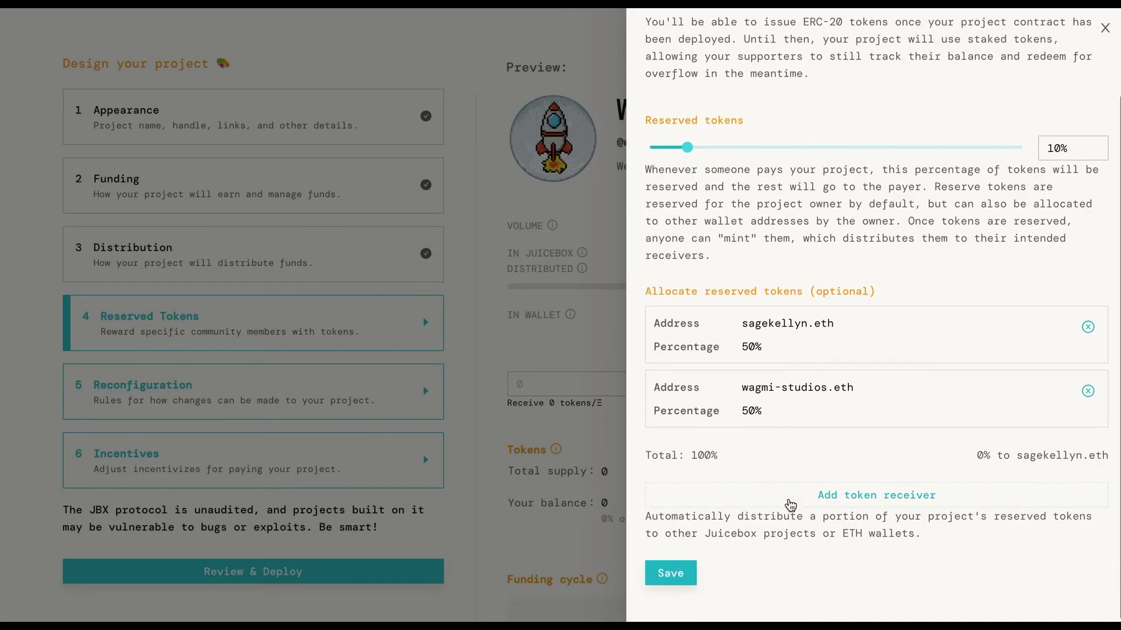
left_click(670, 573)
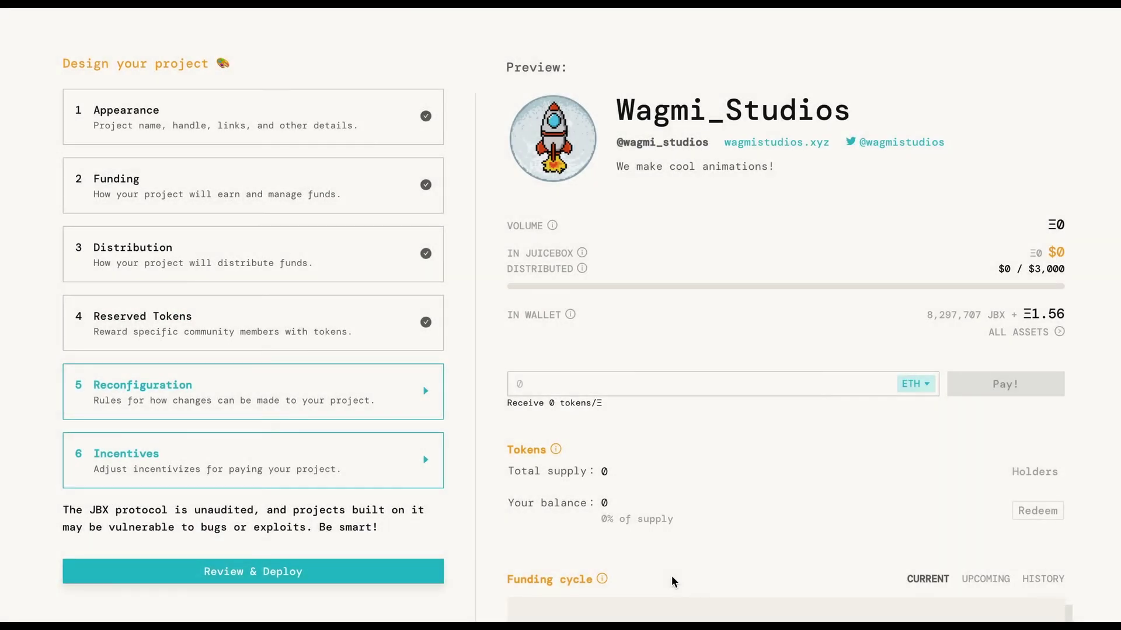
- Choose the 3-day delay reconfiguration strategy instead of 7-day, and save it
left_click(322, 390)
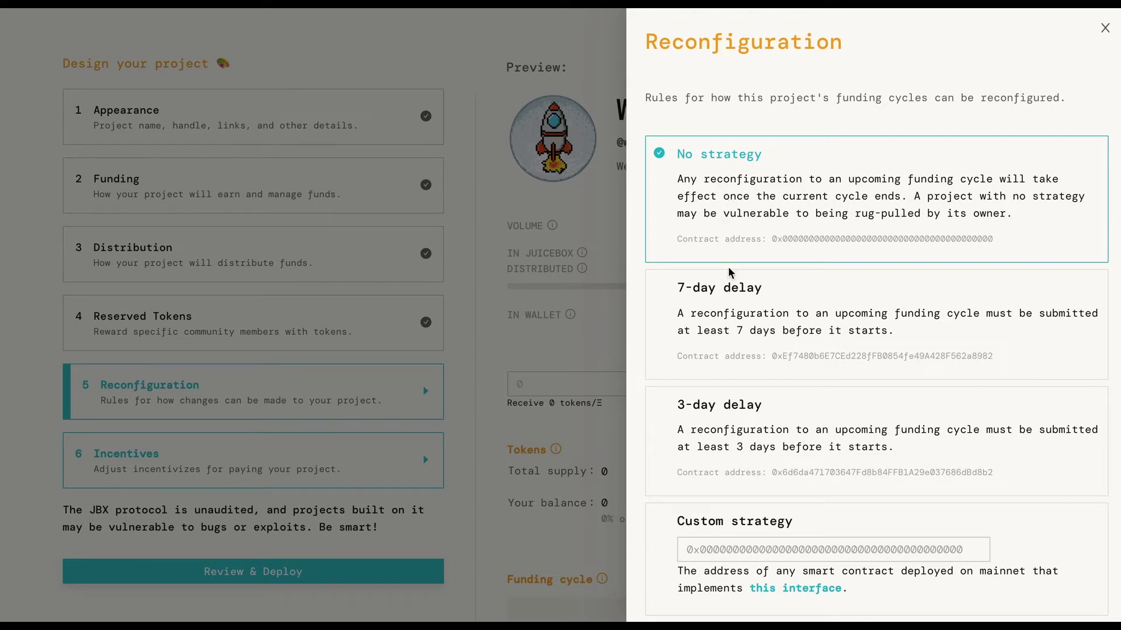
left_click(732, 376)
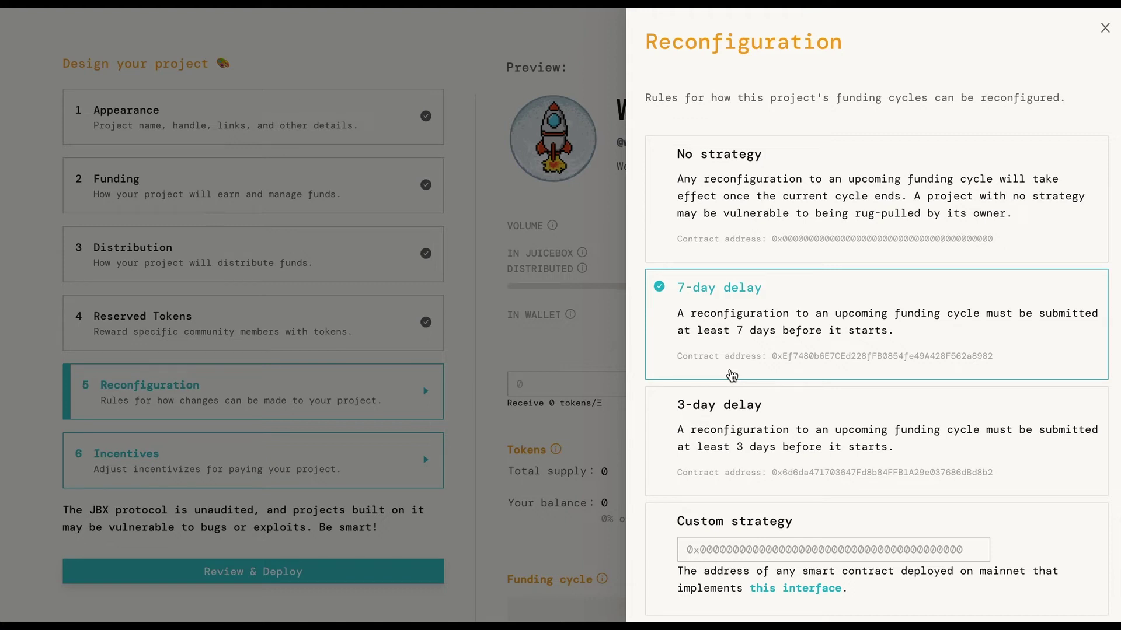
scroll(732, 376, "down", 1)
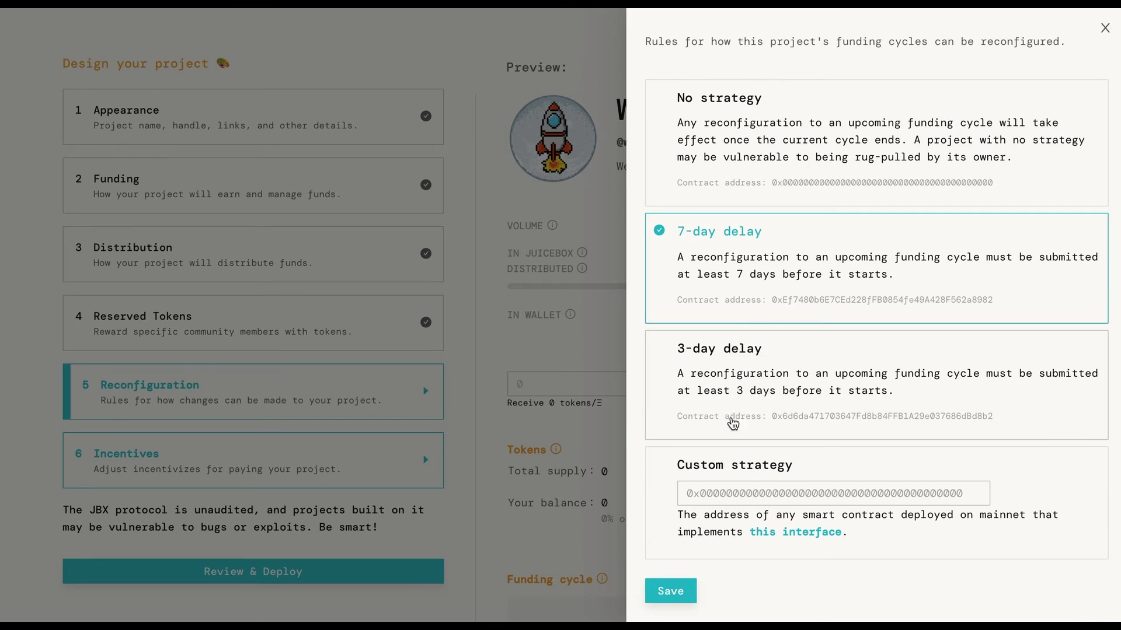
left_click(733, 423)
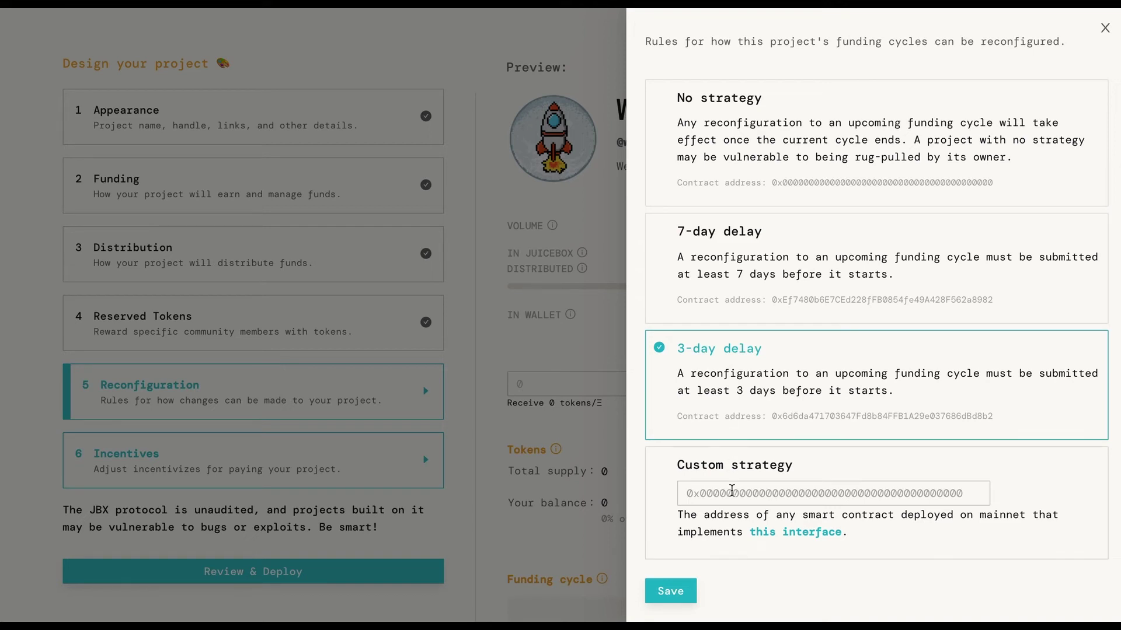
left_click(670, 591)
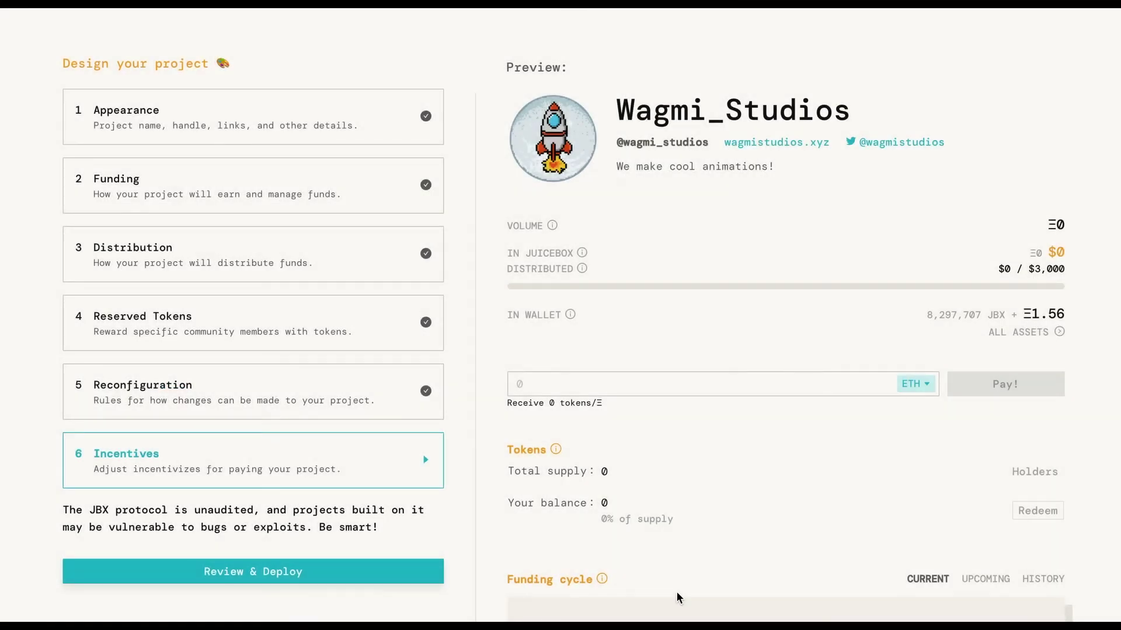
- In Incentives, enter a 3% discount rate and a 70% bonding curve rate
left_click(399, 479)
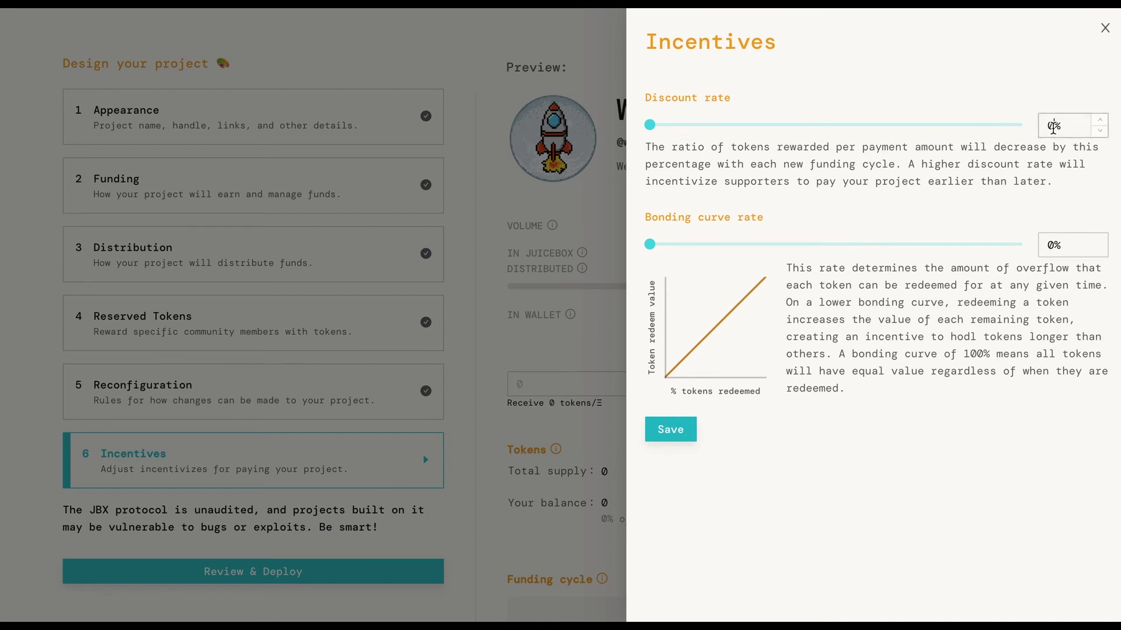
type("3")
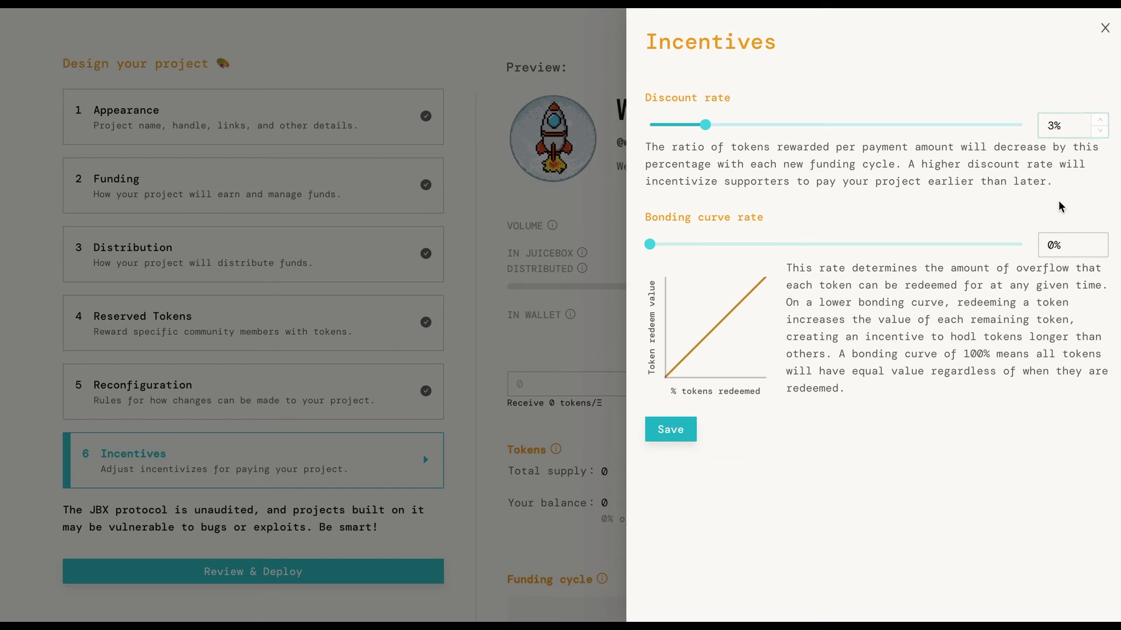
left_click(1054, 243)
type("70")
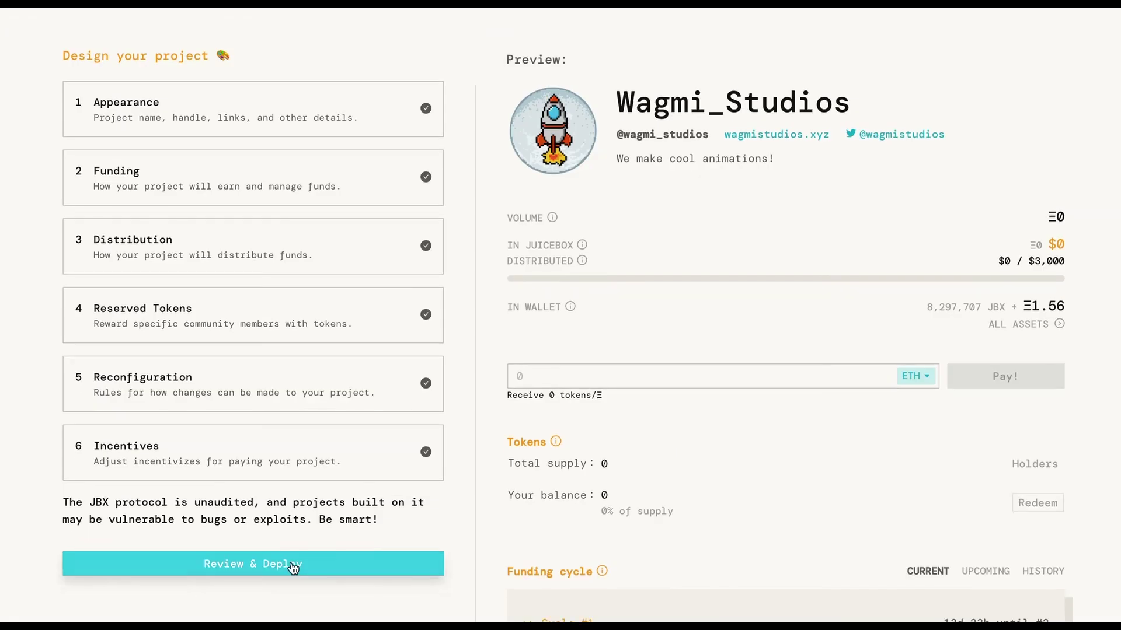
- Open the Review & Deploy summary for Wagmi_Studios
left_click(288, 565)
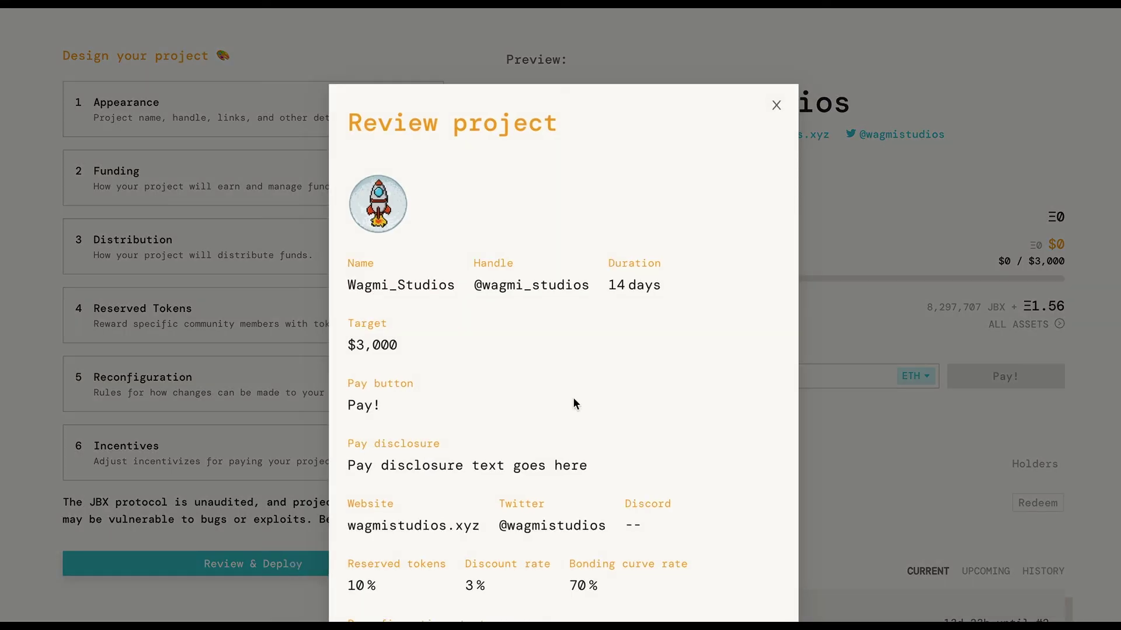
scroll(691, 384, "down", 5)
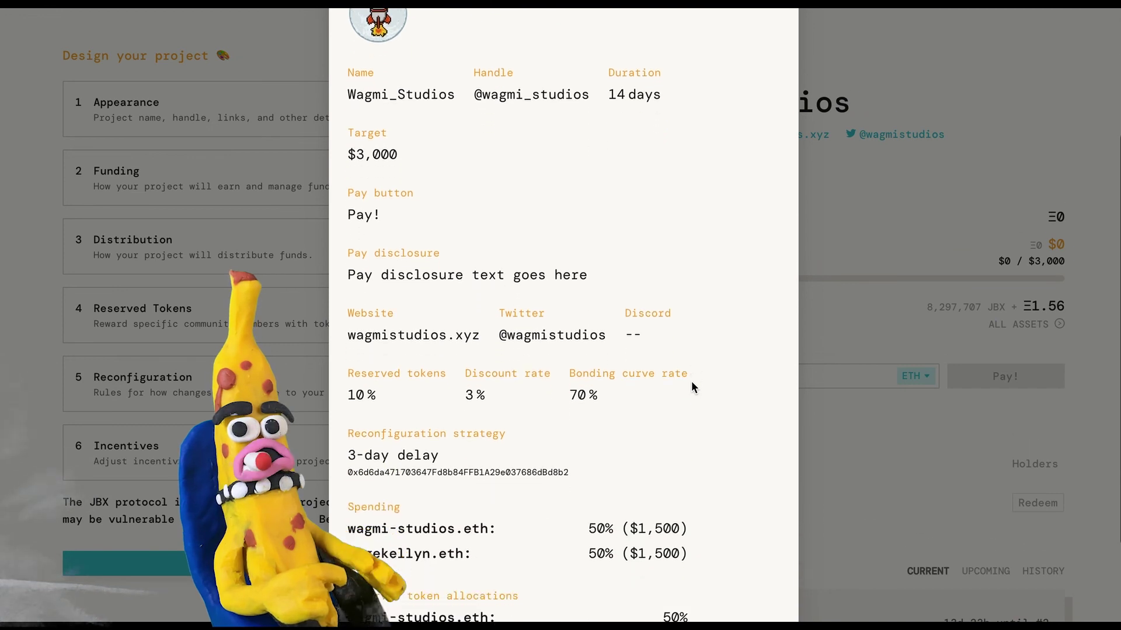
scroll(691, 388, "down", 1)
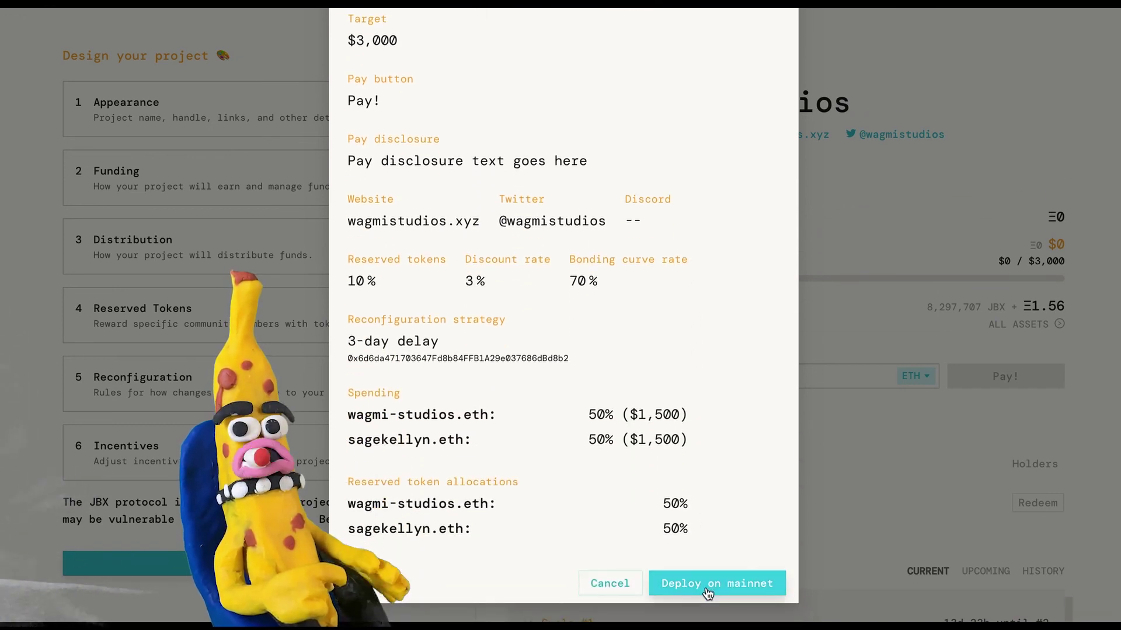